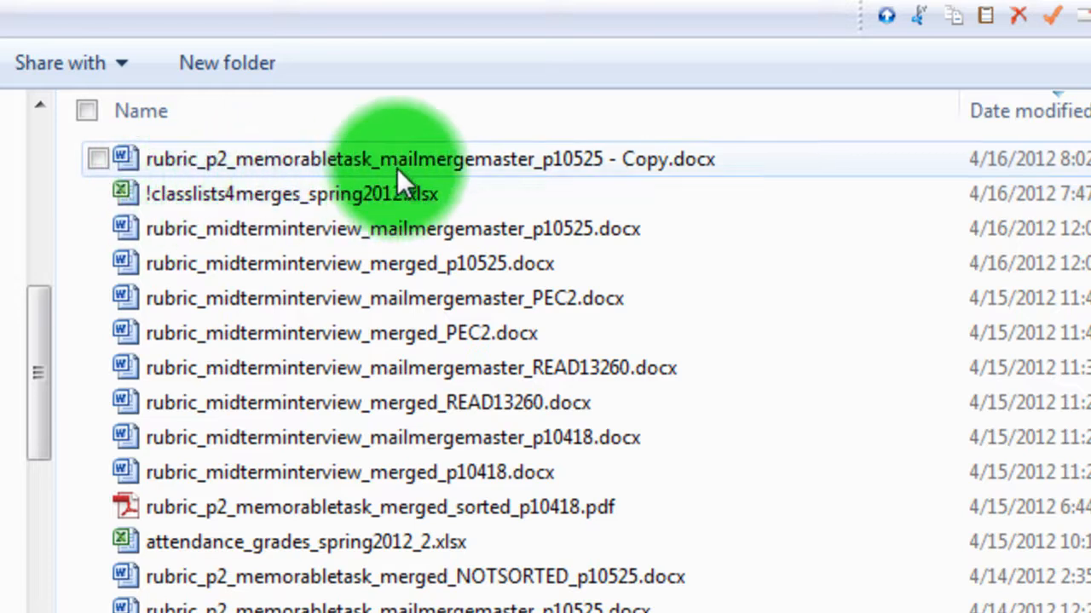
# - Open rubric_p2_memorabletask_mailmergemaster_p10525 - Copy.docx, review the rubric, and place the cursor in the first cell of the empty three-column table
pyautogui.doubleClick(259, 158)
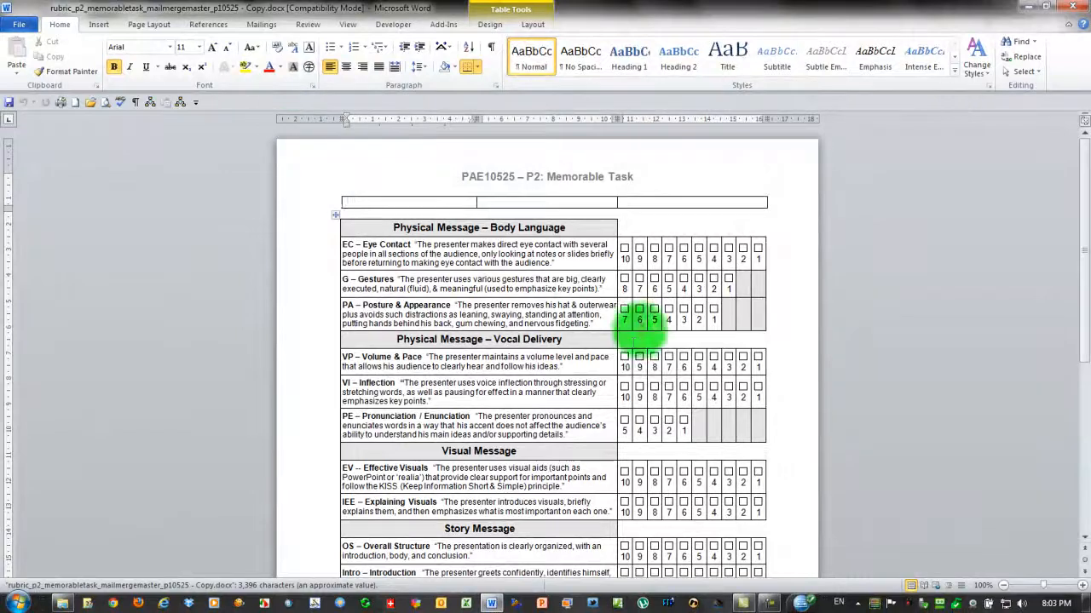
pyautogui.scroll(-8, 526, 295)
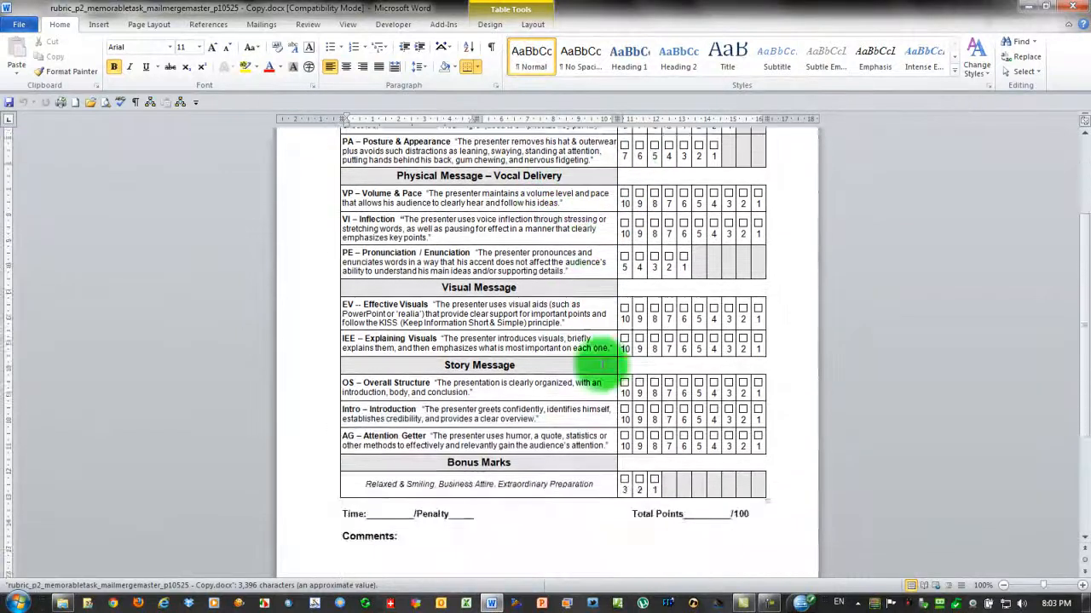
pyautogui.hotkey('ctrl', 'Home')
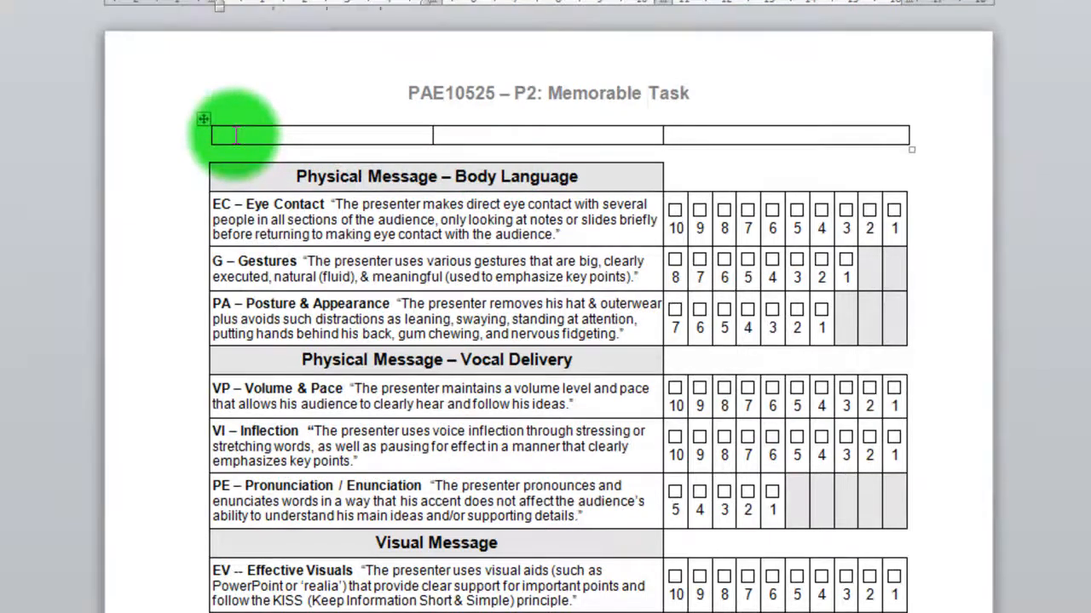
pyautogui.click(551, 139)
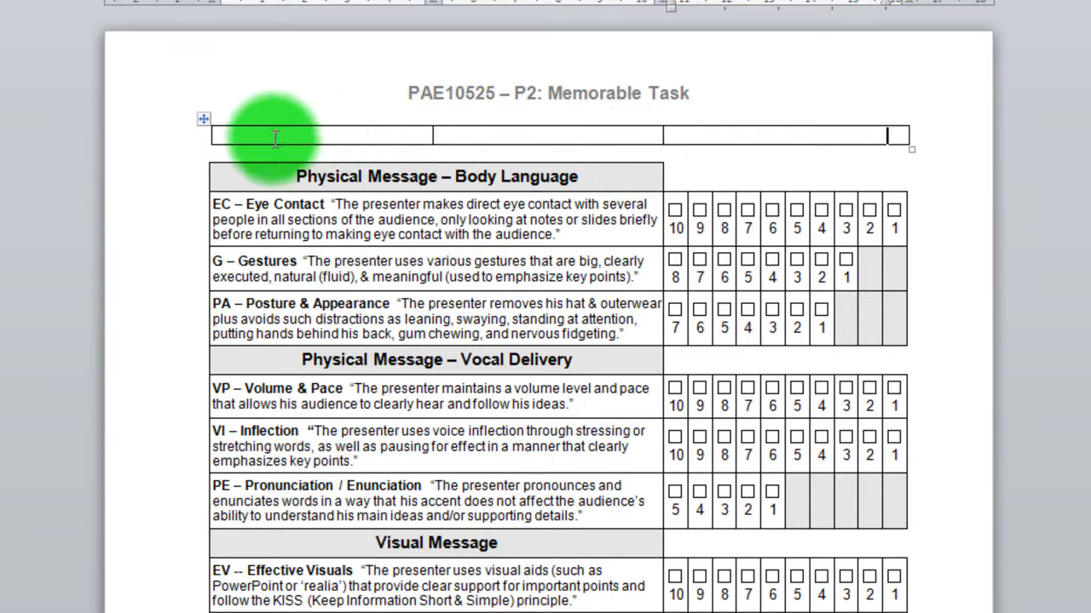
pyautogui.click(556, 138)
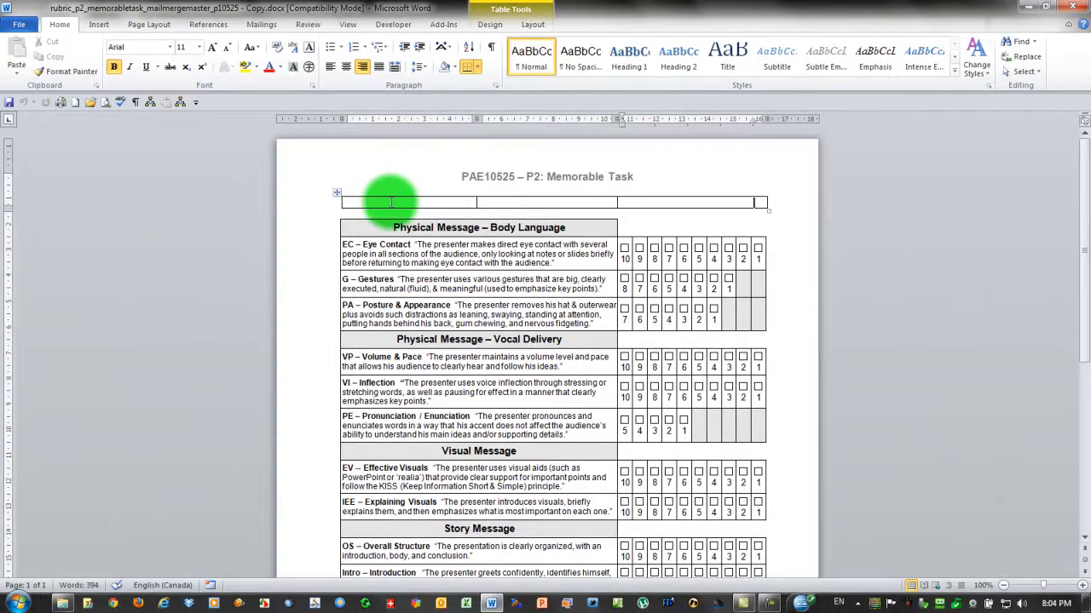
pyautogui.click(391, 202)
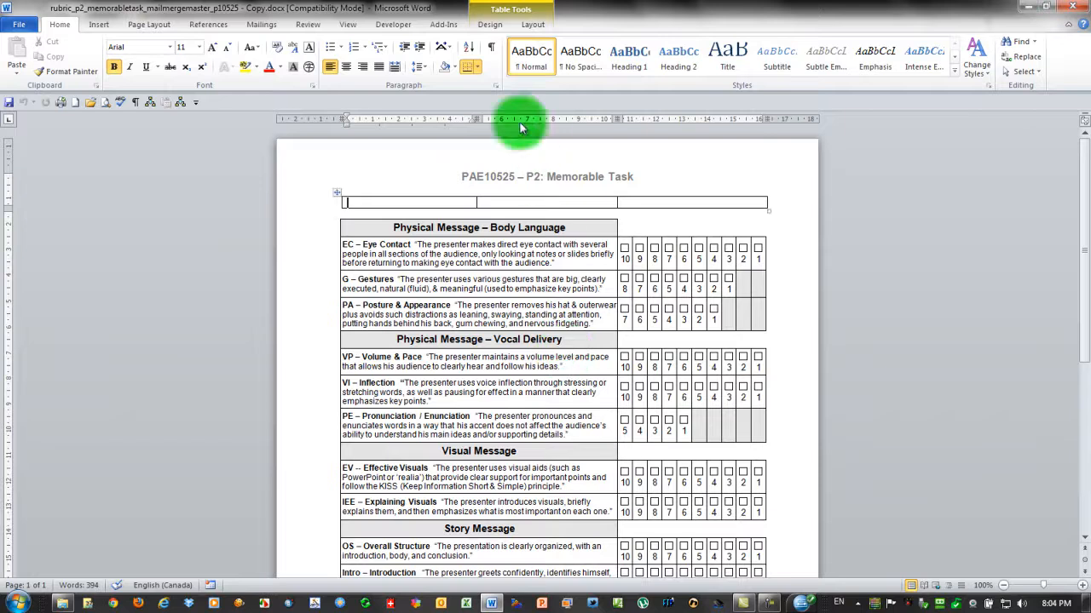
# - Set the mail merge document type to Normal Word Document
pyautogui.click(260, 25)
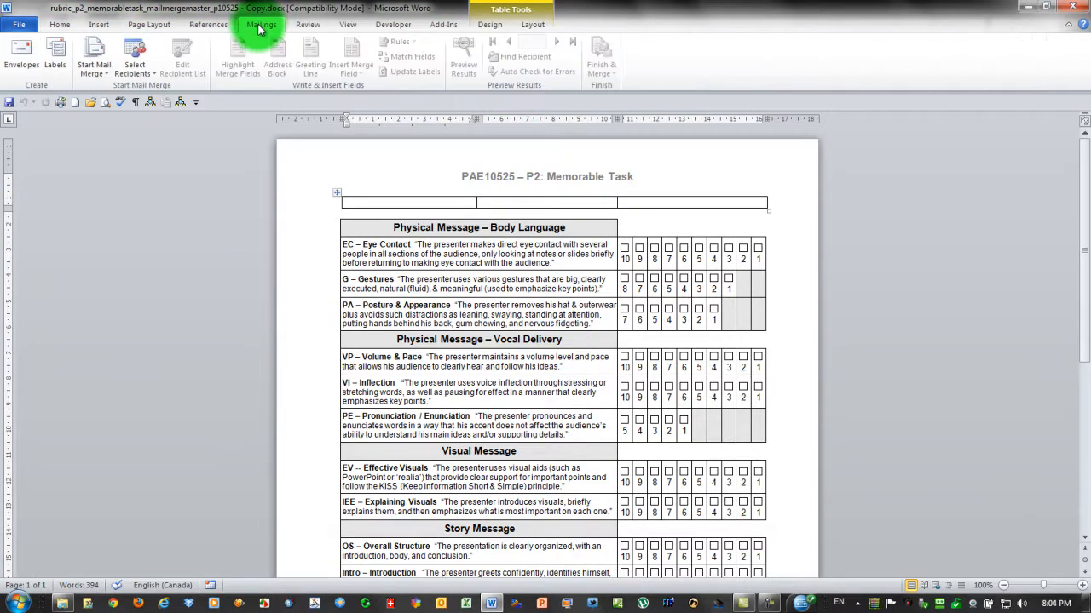
pyautogui.click(95, 66)
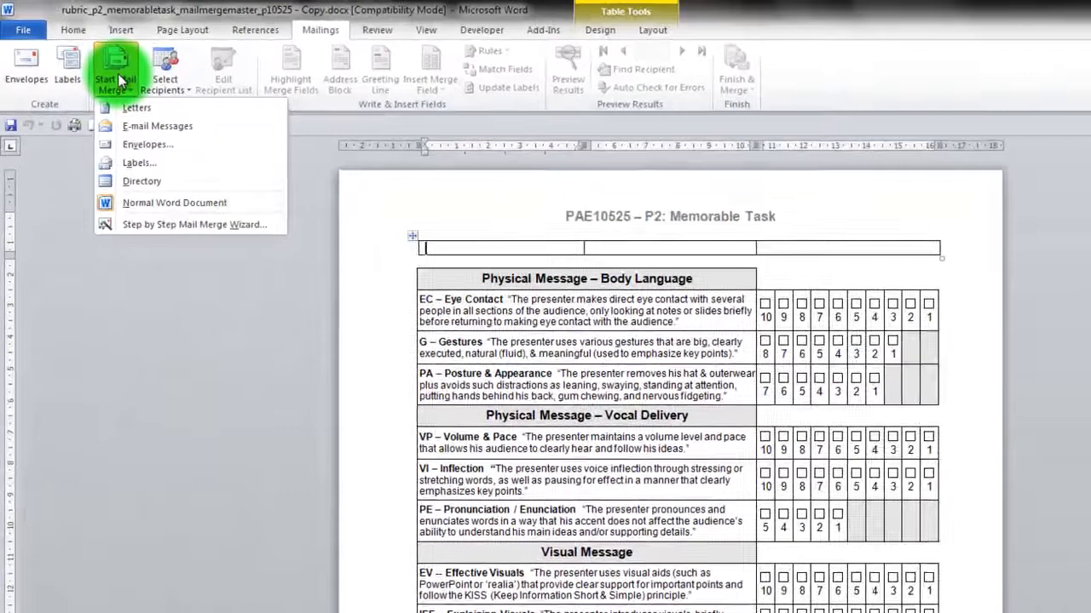
pyautogui.click(105, 204)
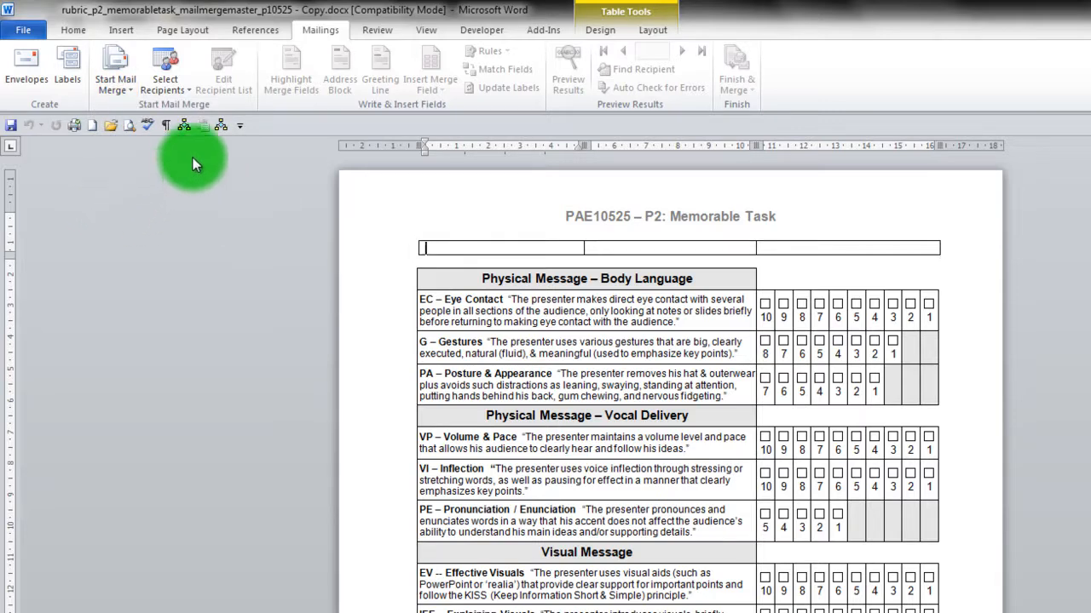
# - Use the existing list !classlists4merges_spring2012.xlsx from the General Admin Work folder inside CEEC7 as the merge data source
pyautogui.click(164, 90)
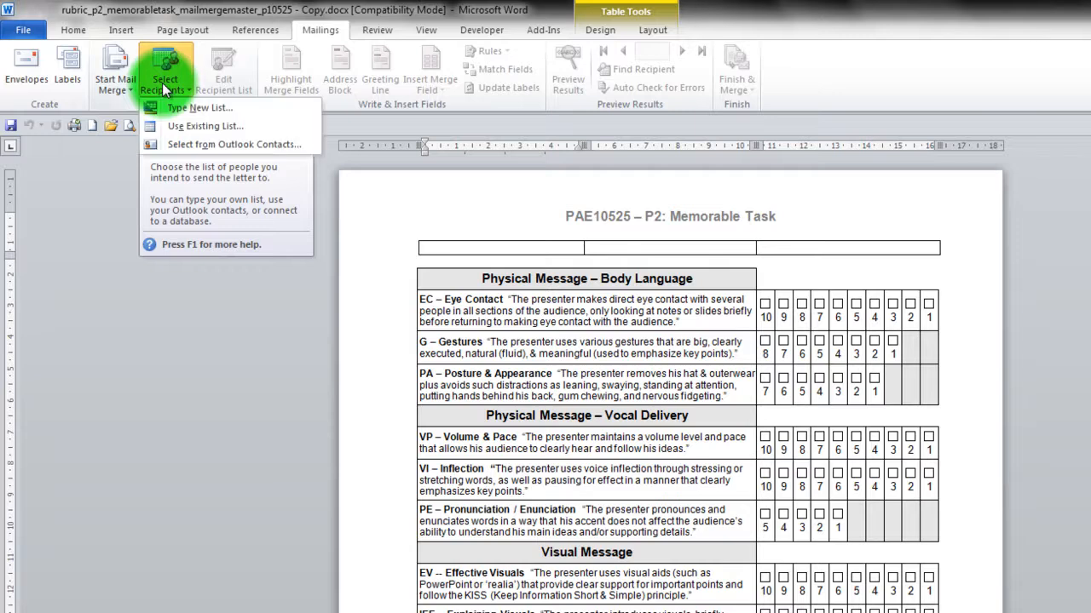
pyautogui.click(184, 128)
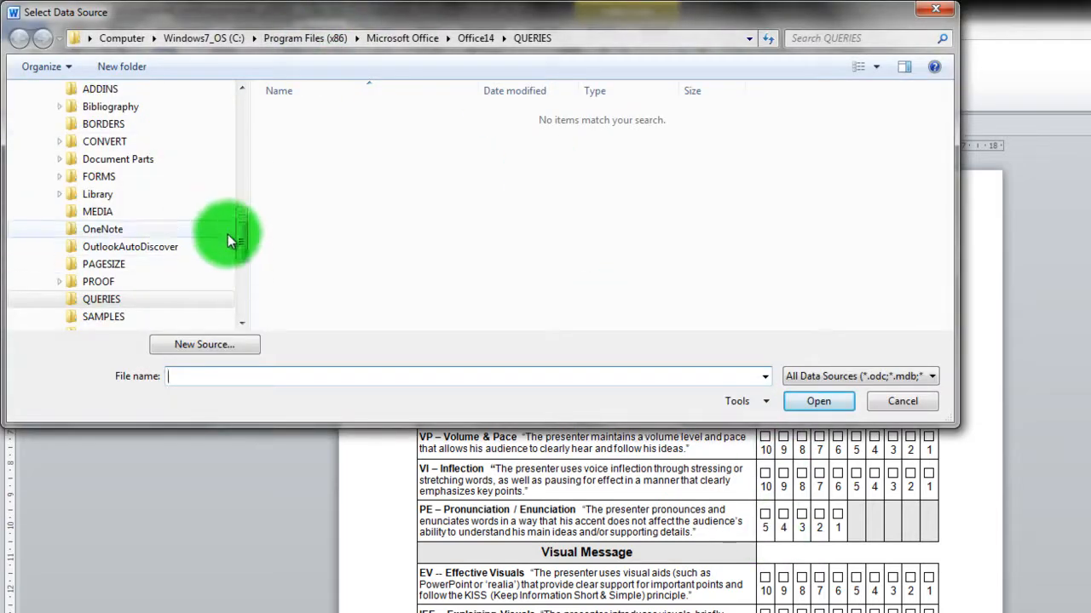
pyautogui.moveTo(239, 247); pyautogui.dragTo(230, 120)
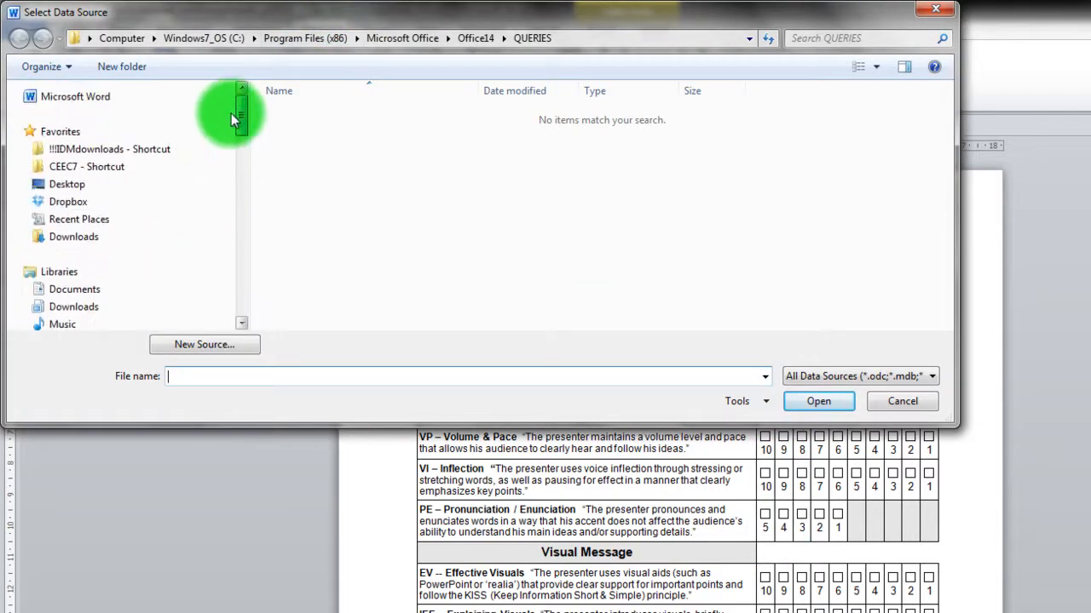
pyautogui.click(94, 166)
pyautogui.moveTo(243, 197); pyautogui.dragTo(233, 210)
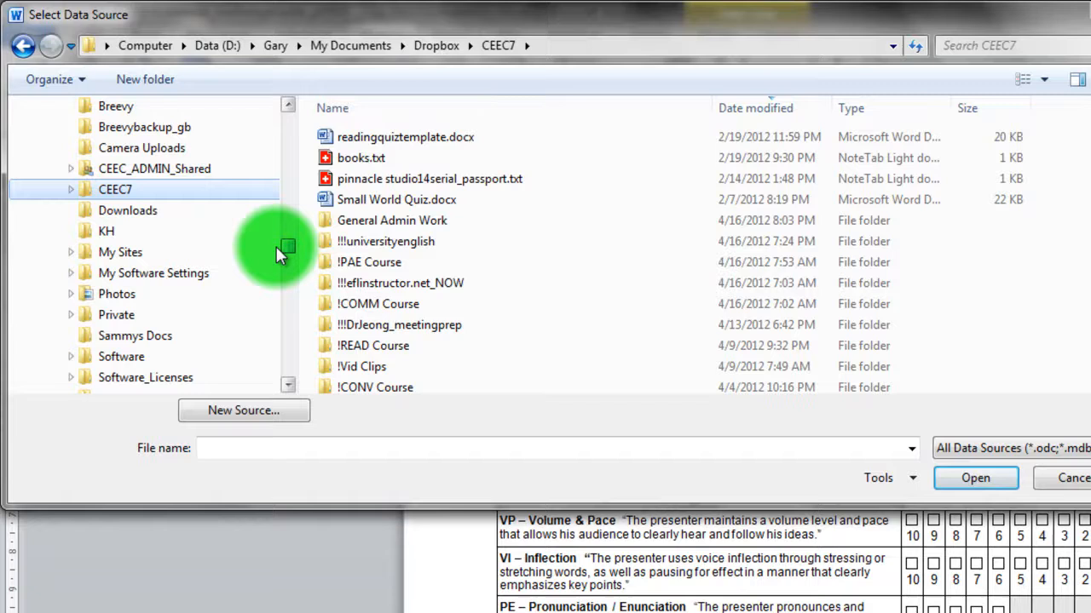
pyautogui.click(51, 191)
pyautogui.moveTo(288, 388); pyautogui.dragTo(287, 390)
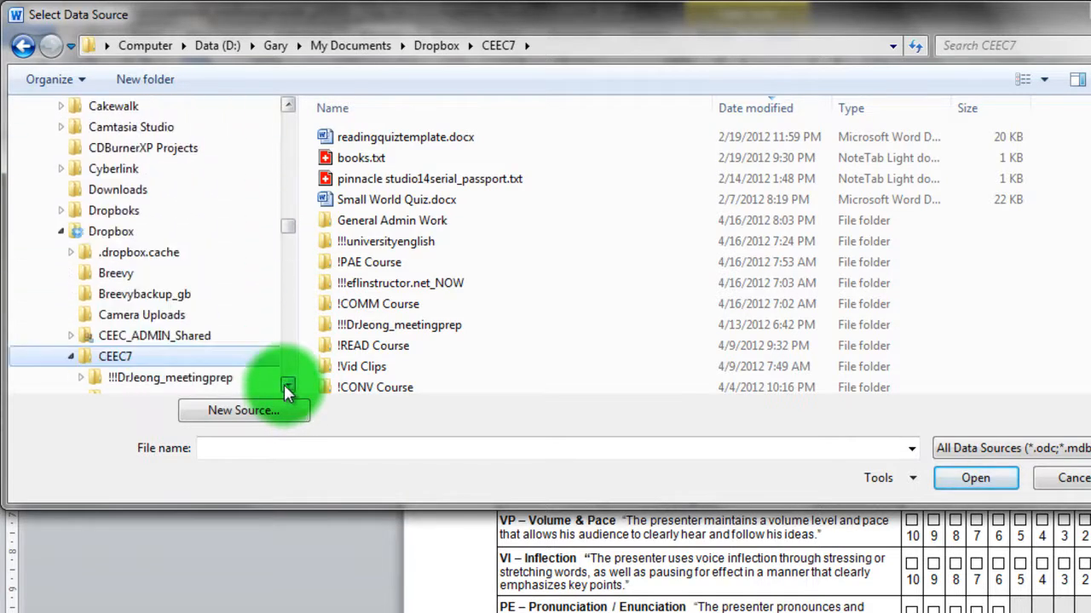
pyautogui.click(286, 361)
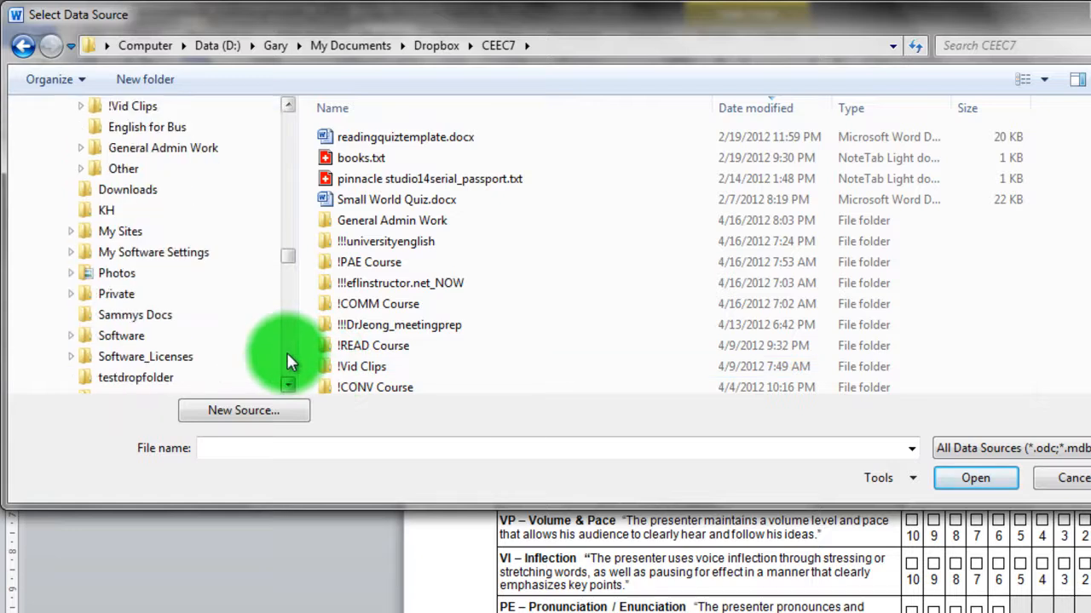
pyautogui.click(134, 152)
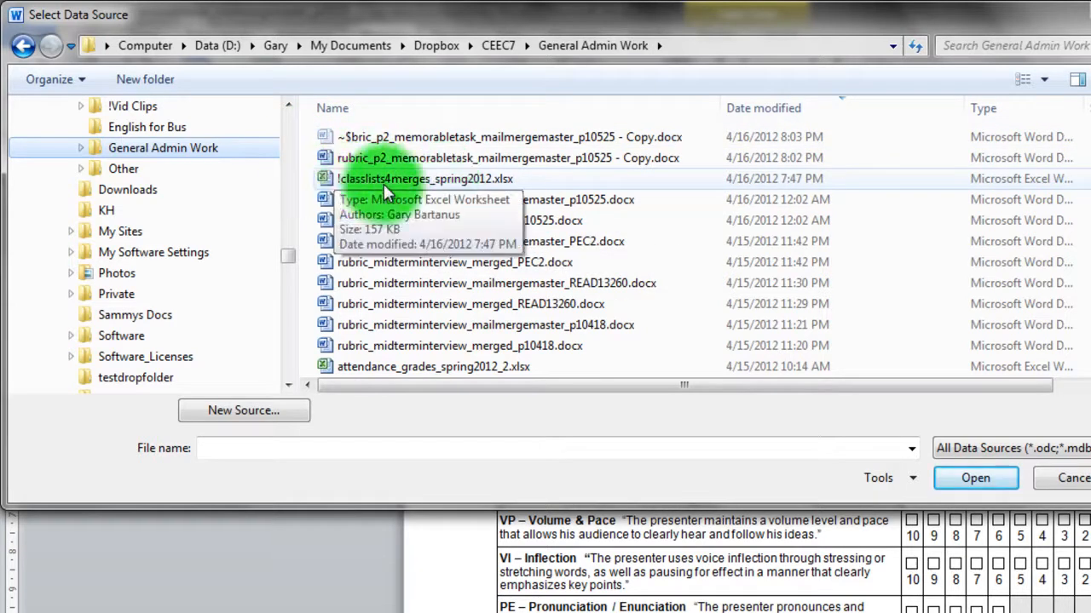
pyautogui.click(332, 183)
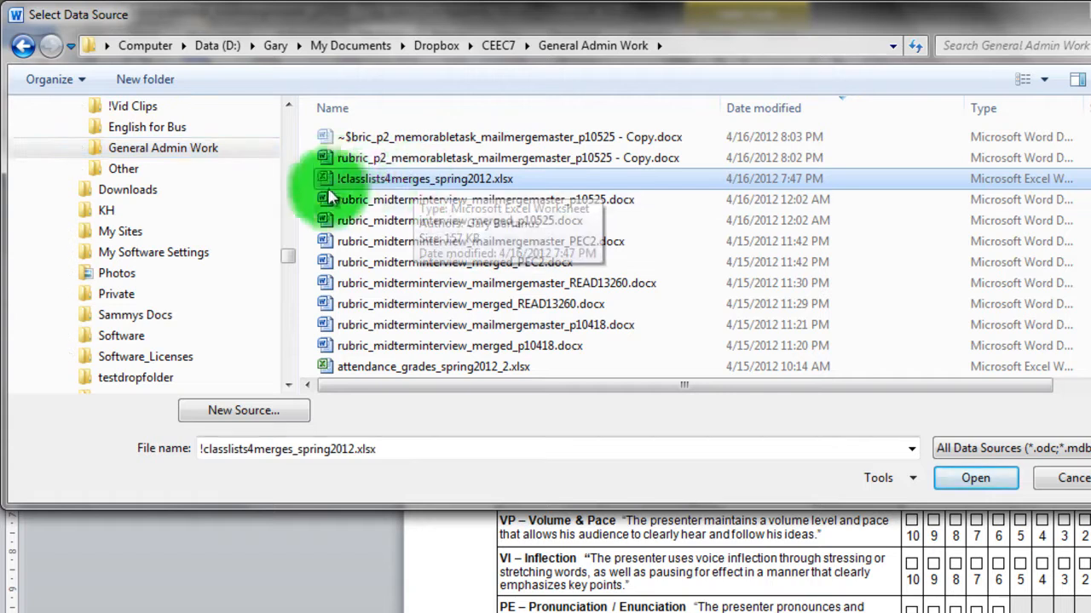
pyautogui.click(972, 480)
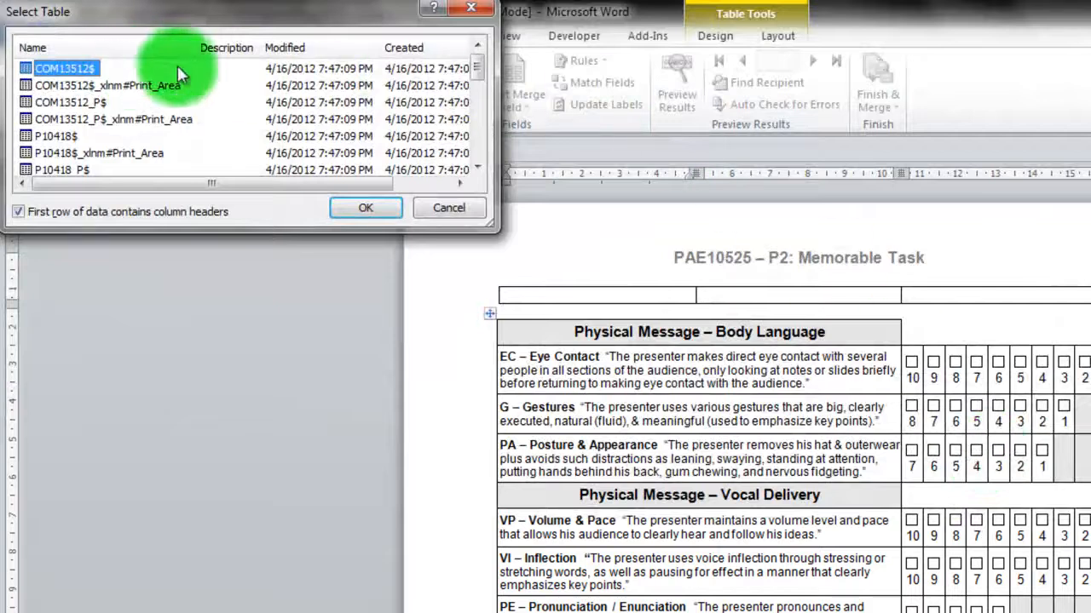
# - Choose the P10525$ sheet as the recipient table, with the first row as column headers
pyautogui.moveTo(479, 63); pyautogui.dragTo(480, 117)
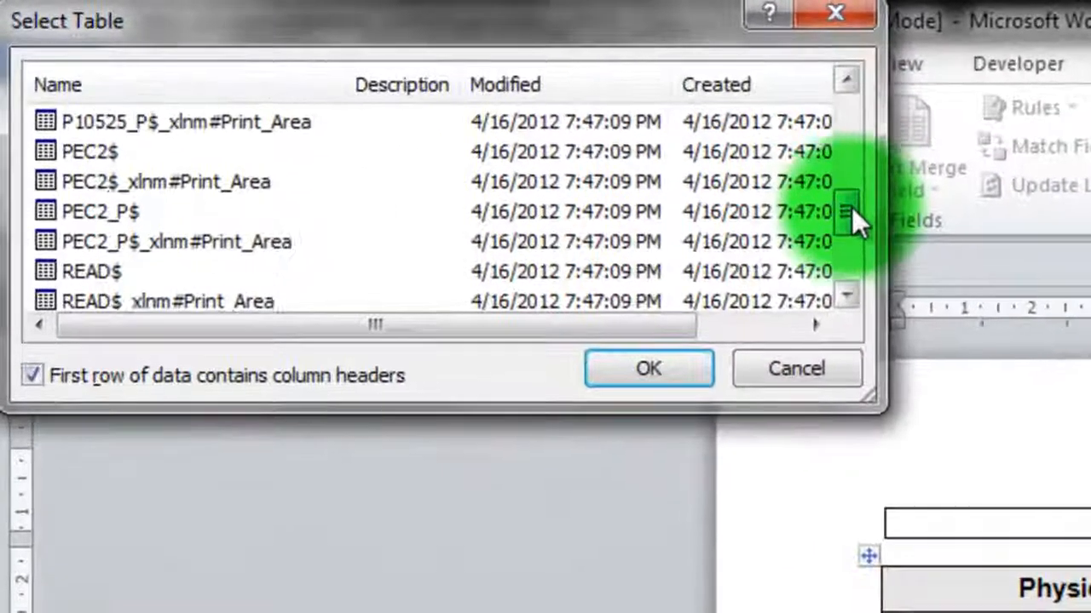
pyautogui.moveTo(852, 213); pyautogui.dragTo(864, 104)
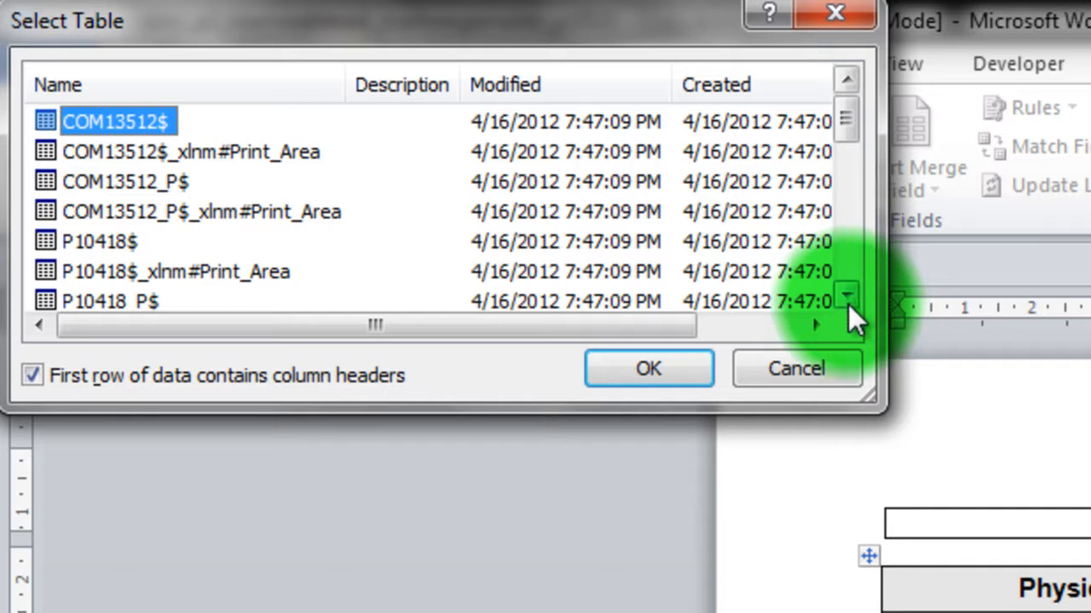
pyautogui.click(847, 301)
pyautogui.scroll(-1, 855, 296)
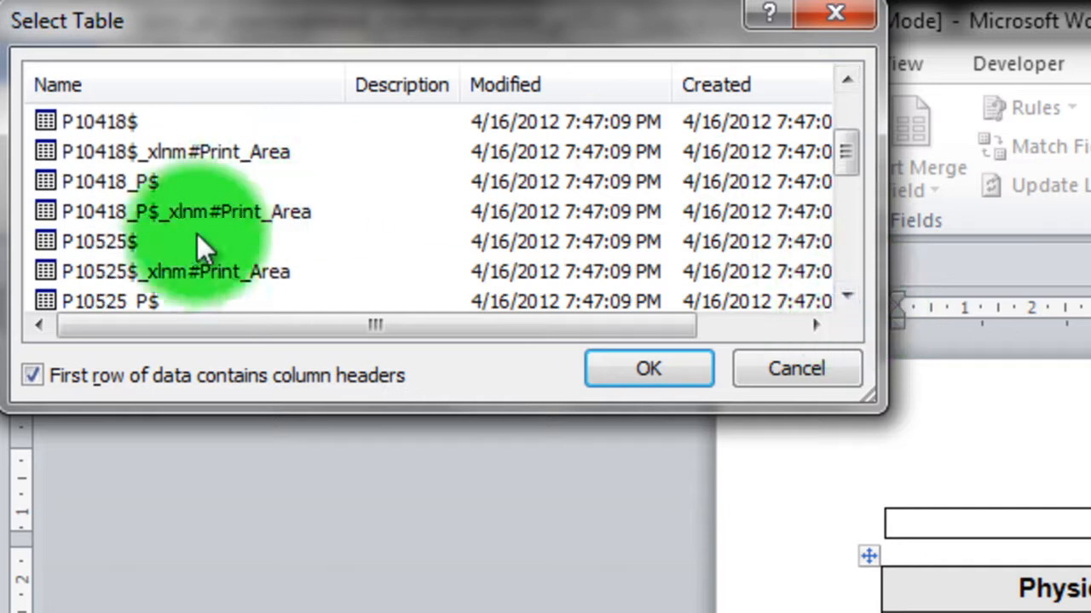
pyautogui.click(58, 242)
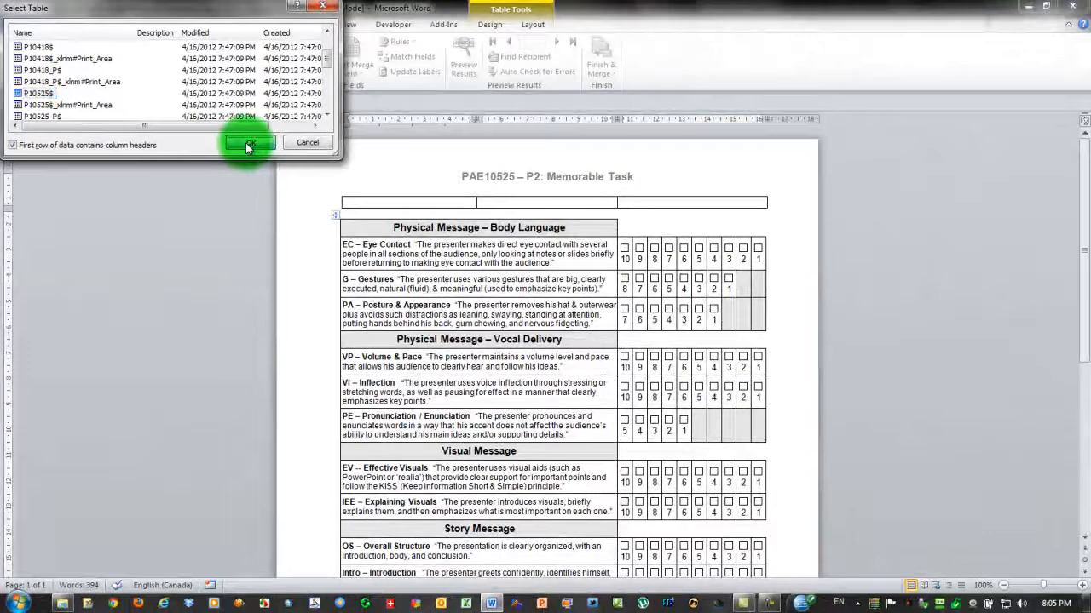
pyautogui.click(248, 145)
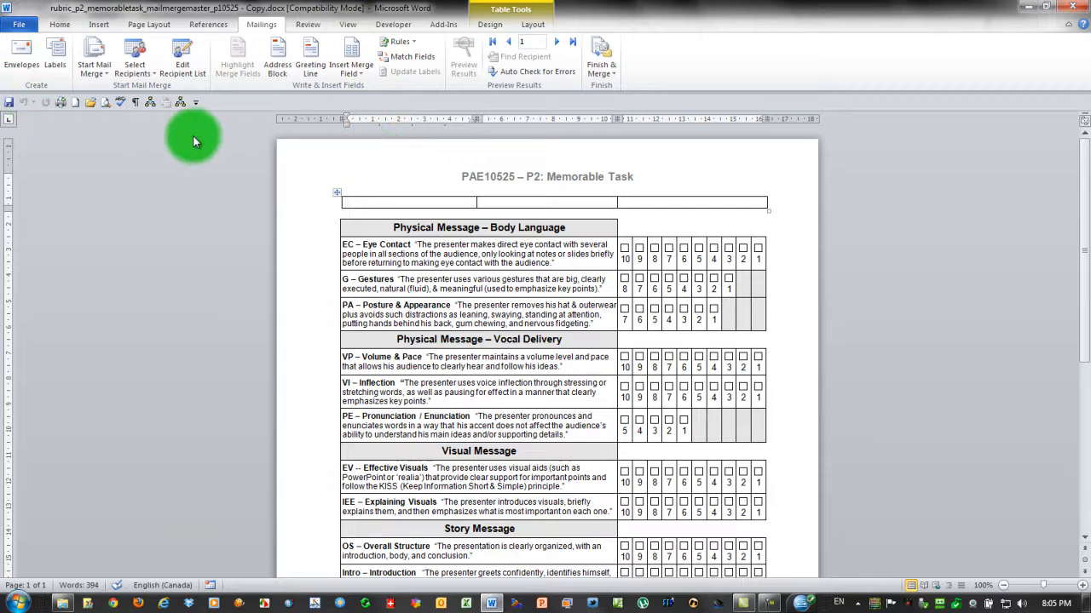
# - Open the merge recipient list for editing and deselect all recipients
pyautogui.click(186, 67)
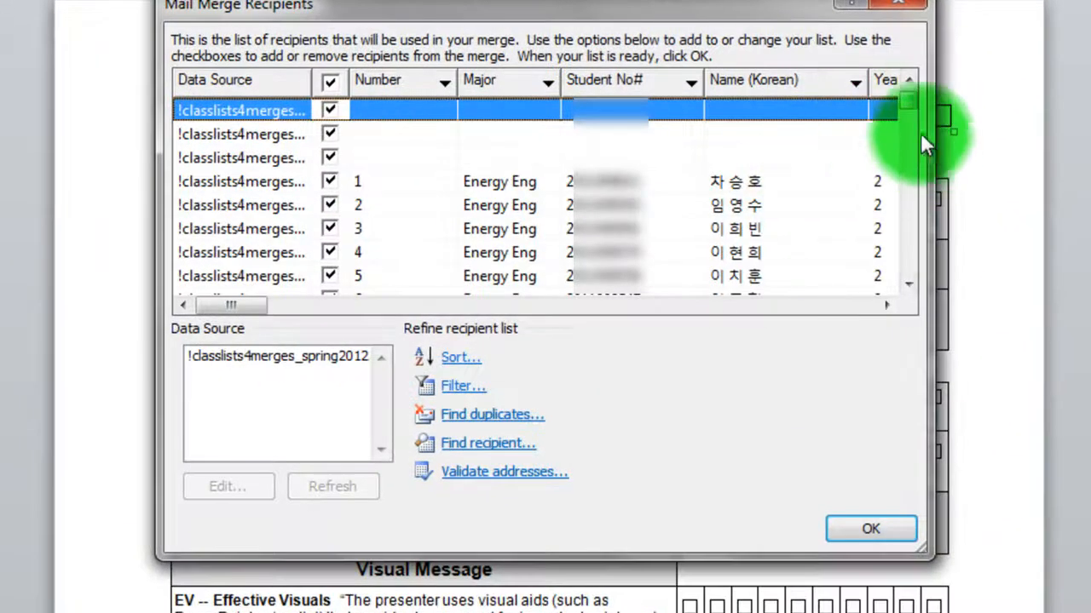
pyautogui.moveTo(910, 96)
pyautogui.mouseDown()
pyautogui.moveTo(896, 262)
pyautogui.moveTo(909, 77)
pyautogui.mouseUp()
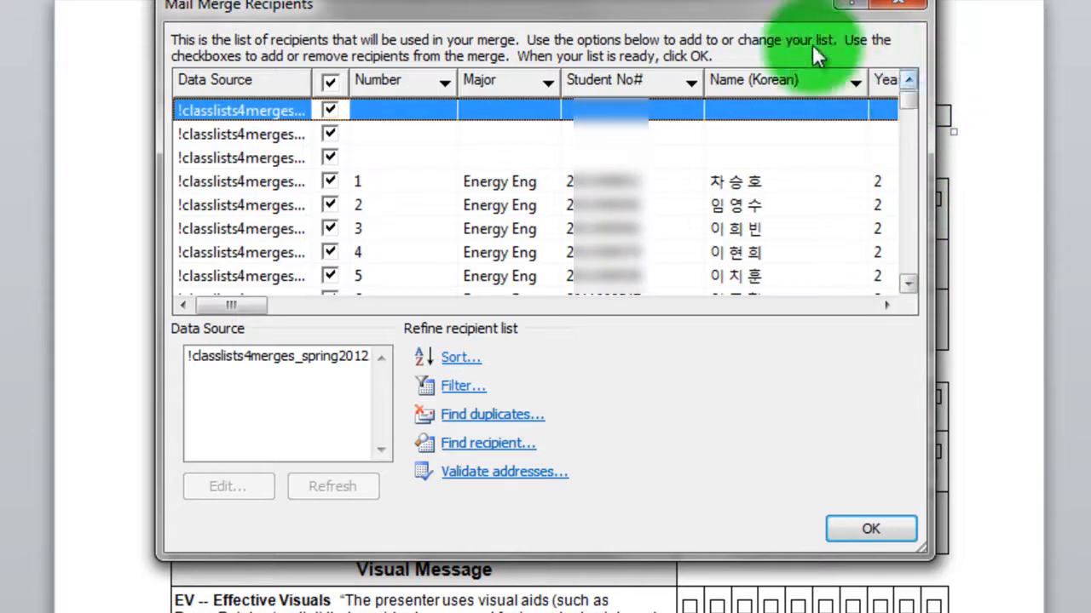
pyautogui.click(329, 82)
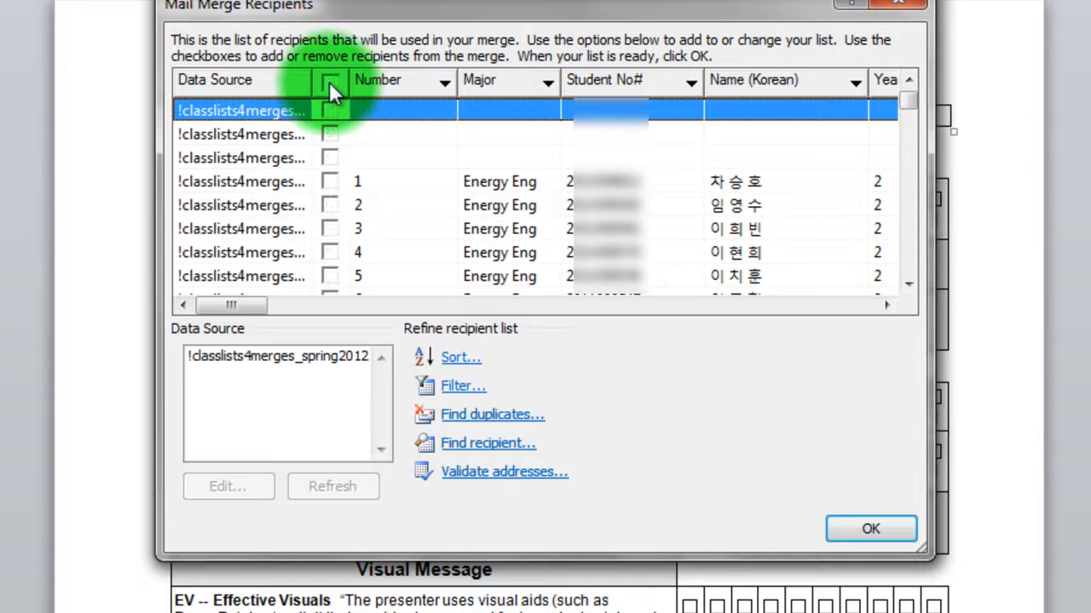
# - Include only the recipients numbered 1 through 19 in the merge and confirm the recipient list
pyautogui.click(329, 181)
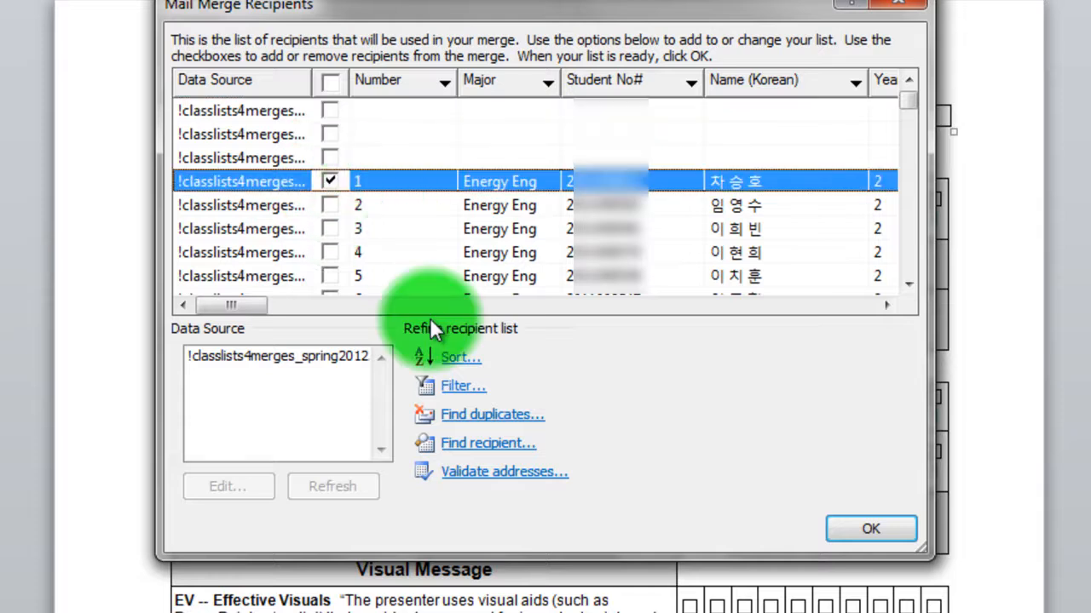
pyautogui.press('Down')
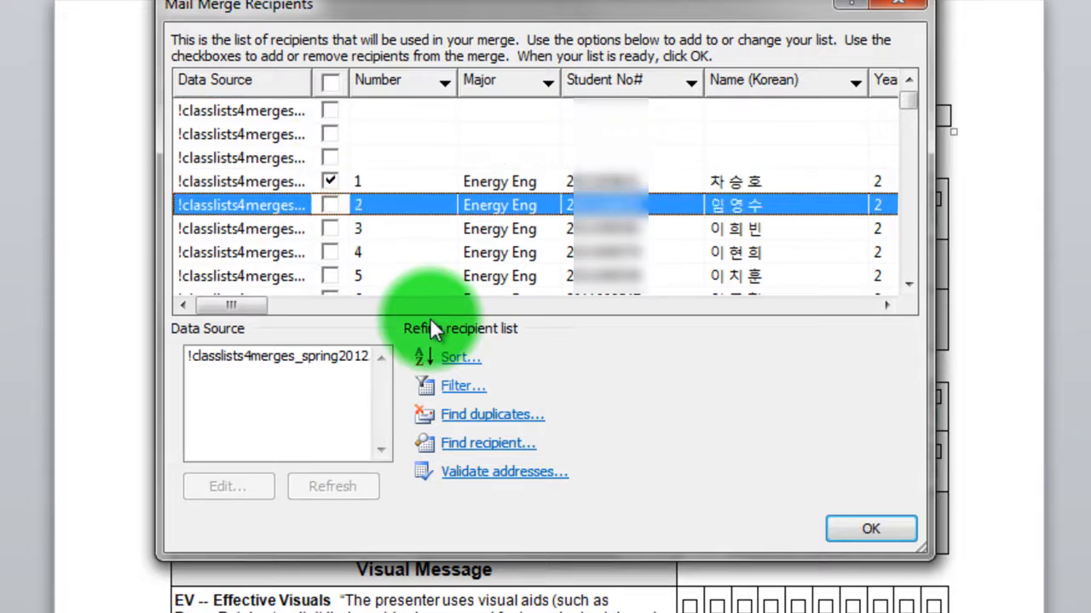
pyautogui.press('Up')
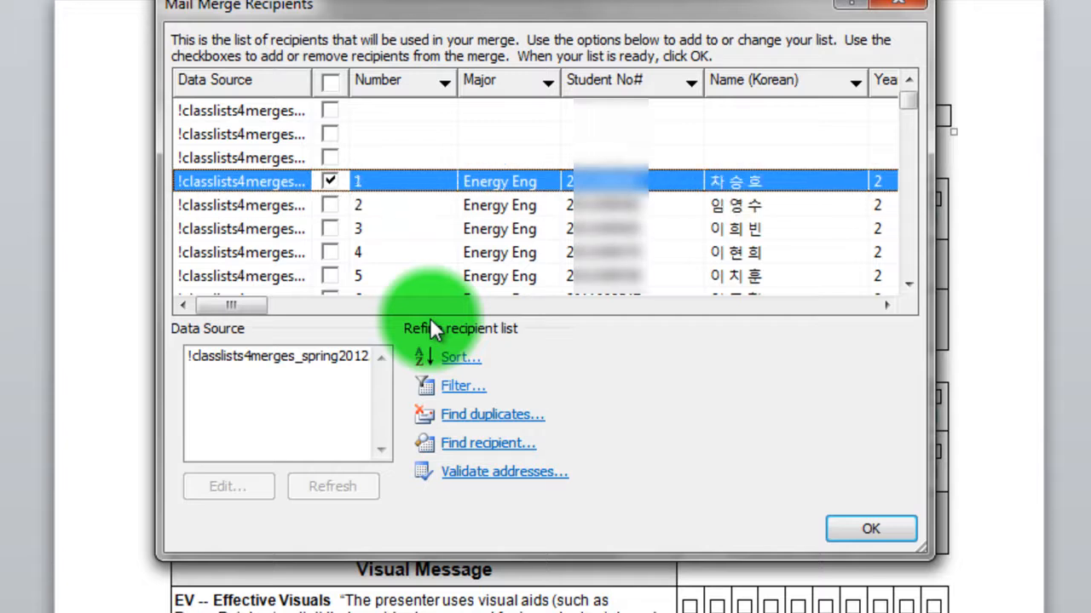
pyautogui.press('Down')
pyautogui.press('space')
pyautogui.press('Down')
pyautogui.press('space')
pyautogui.press('Down')
pyautogui.press('space')
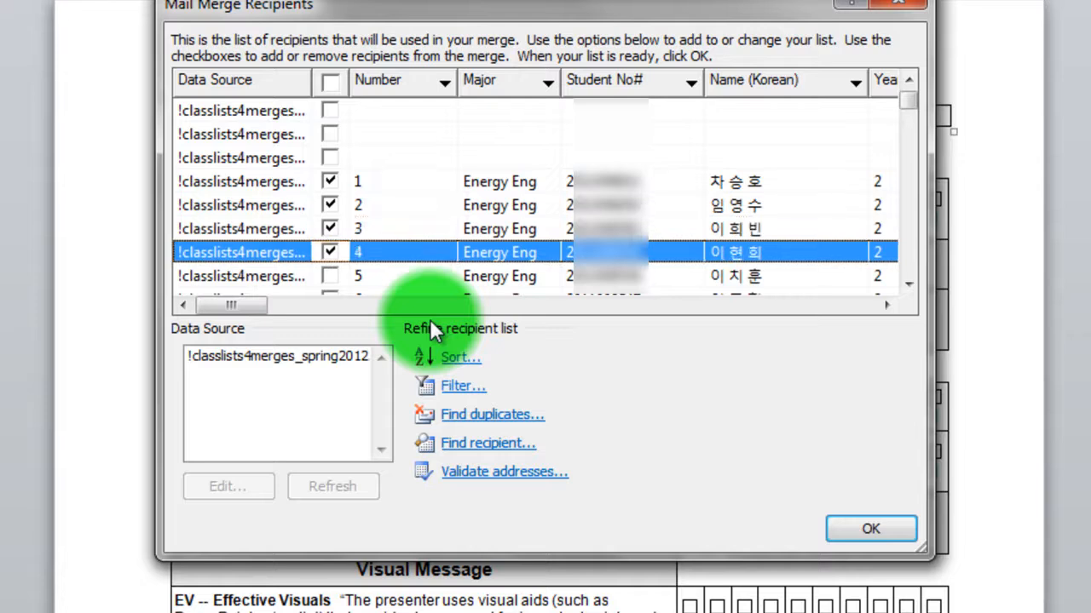
pyautogui.press('Down')
pyautogui.press('space')
pyautogui.press('Down')
pyautogui.press('space')
pyautogui.press('Down')
pyautogui.press('space')
pyautogui.press('Down')
pyautogui.press('space')
pyautogui.press('Down')
pyautogui.press('space')
pyautogui.press('Down')
pyautogui.press('space')
pyautogui.press('Down')
pyautogui.press('space')
pyautogui.press('Down')
pyautogui.press('space')
pyautogui.press('Down')
pyautogui.press('space')
pyautogui.press('Down')
pyautogui.press('space')
pyautogui.press('Down')
pyautogui.press('space')
pyautogui.press('Down')
pyautogui.press('space')
pyautogui.press('Down')
pyautogui.press('space')
pyautogui.press('Down')
pyautogui.press('space')
pyautogui.press('Down')
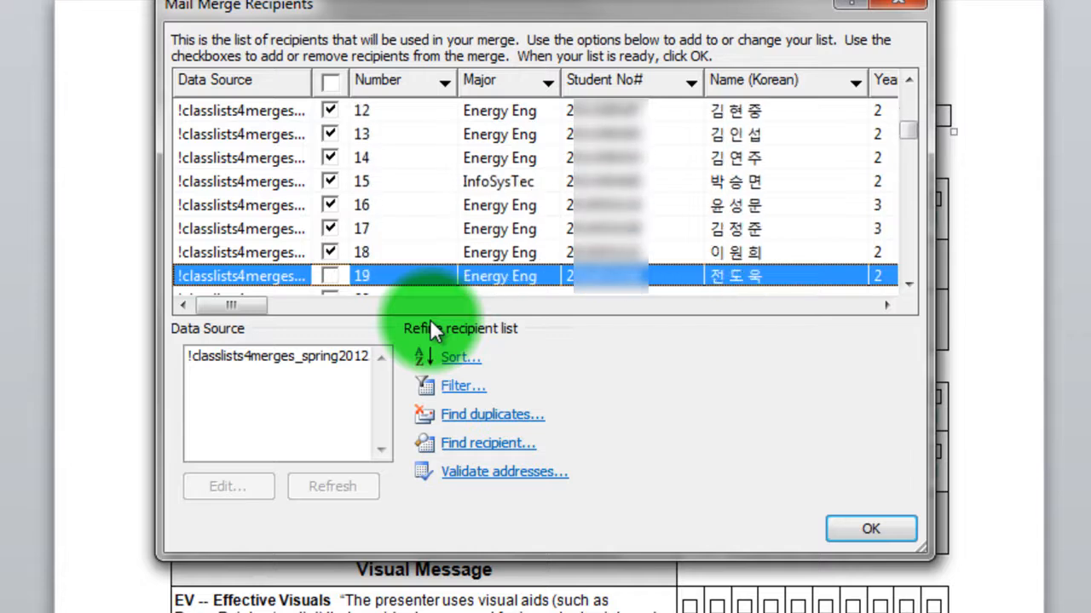
pyautogui.press('space')
pyautogui.press('Down')
pyautogui.press('Down')
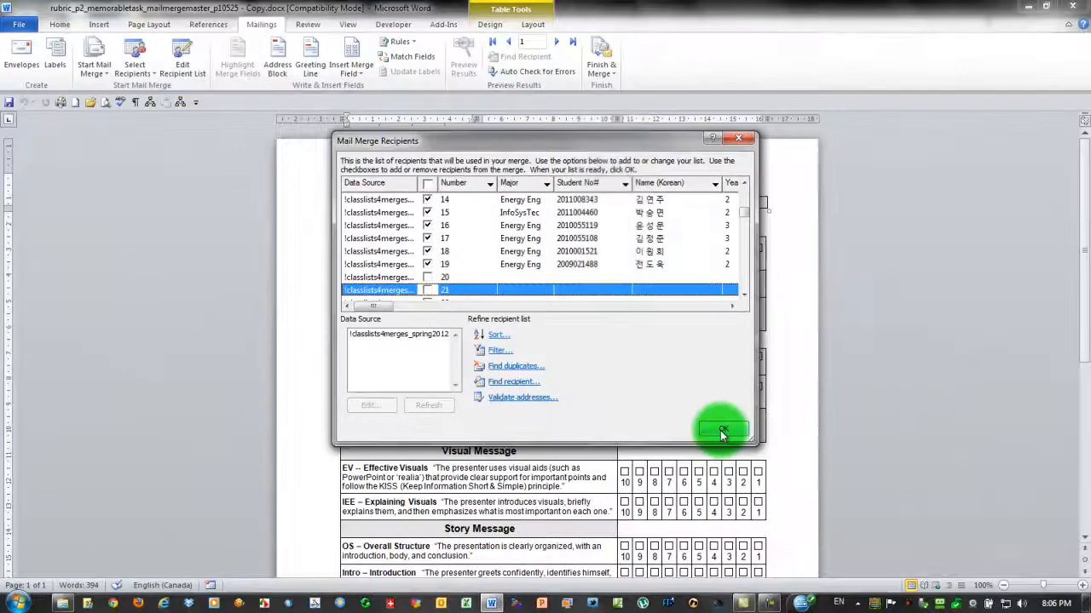
pyautogui.click(797, 478)
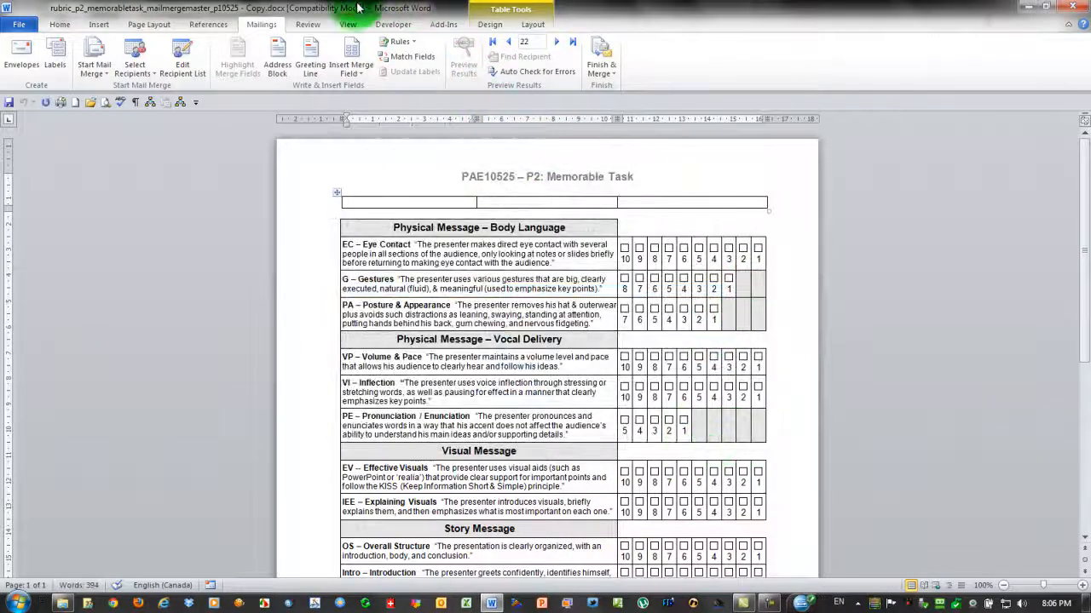
# - Insert the Name_Korean merge field in the first cell of the empty table row above the rubric
pyautogui.click(354, 52)
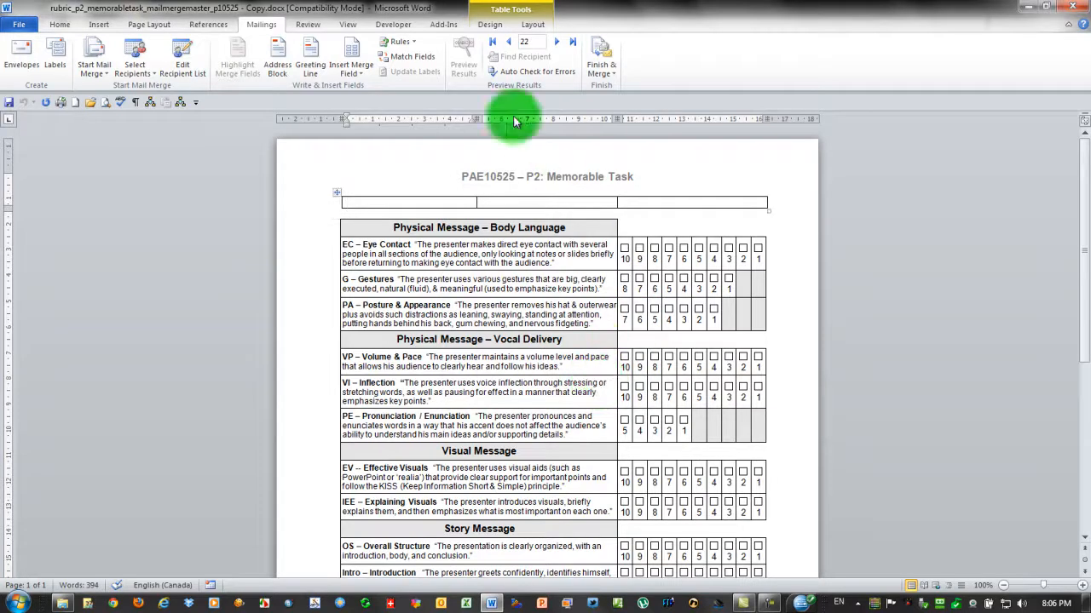
pyautogui.click(362, 78)
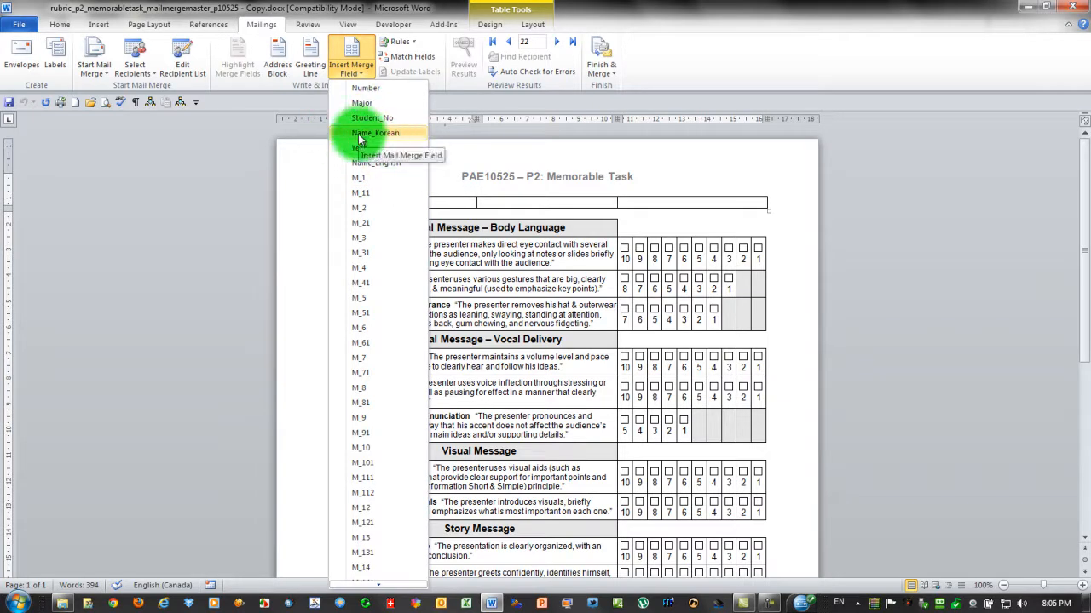
pyautogui.click(388, 139)
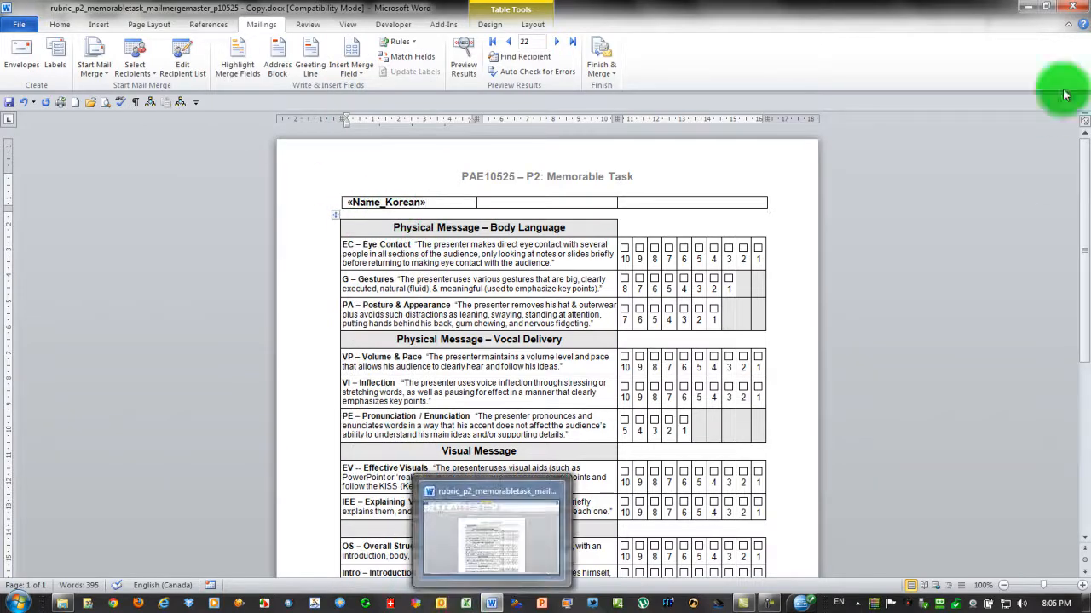
# - Open !classlists4merges_spring2012.xlsx from the General Admin Work folder as read-only in Excel, then return to the Word rubric beside it
pyautogui.click(1049, 8)
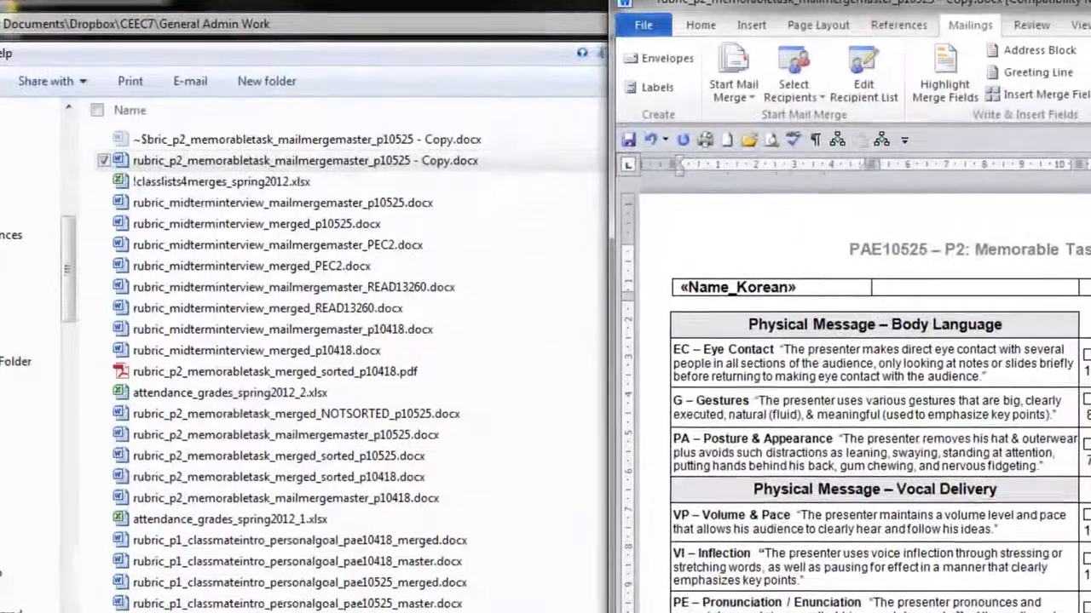
pyautogui.doubleClick(139, 185)
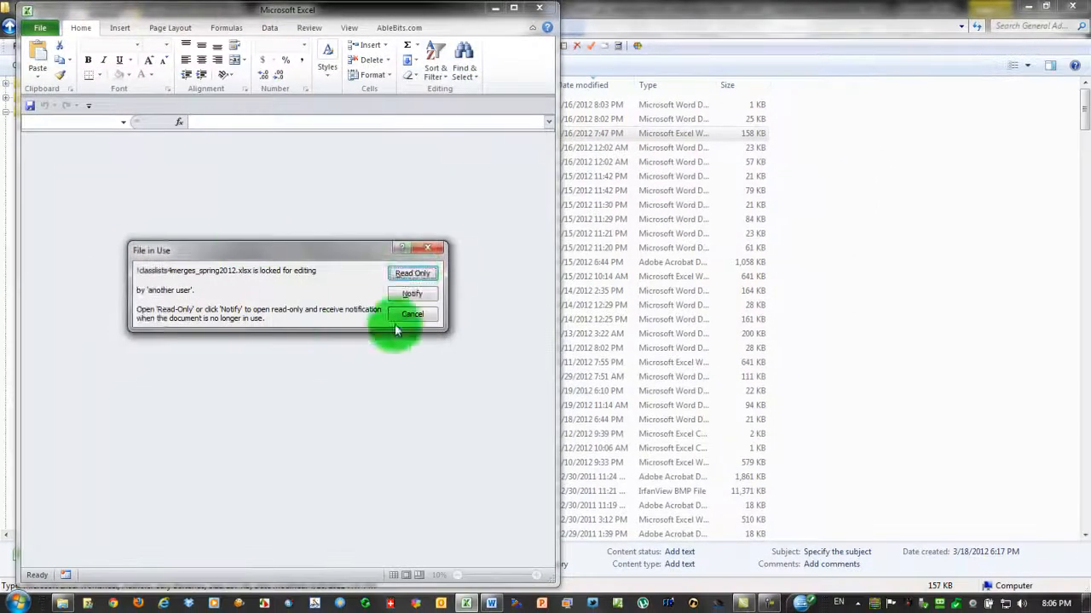
pyautogui.click(410, 272)
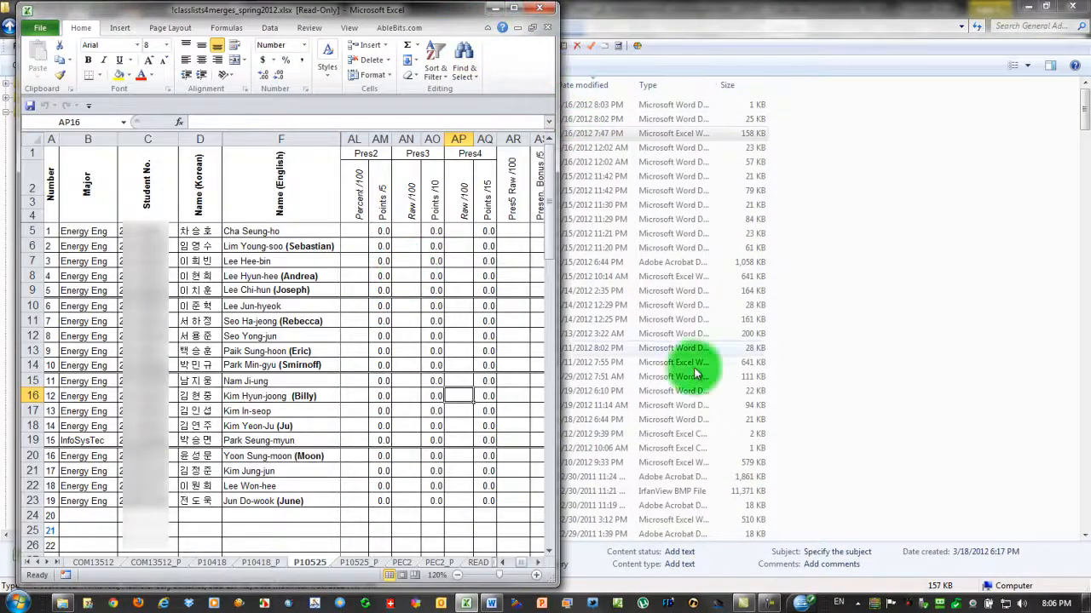
pyautogui.click(490, 604)
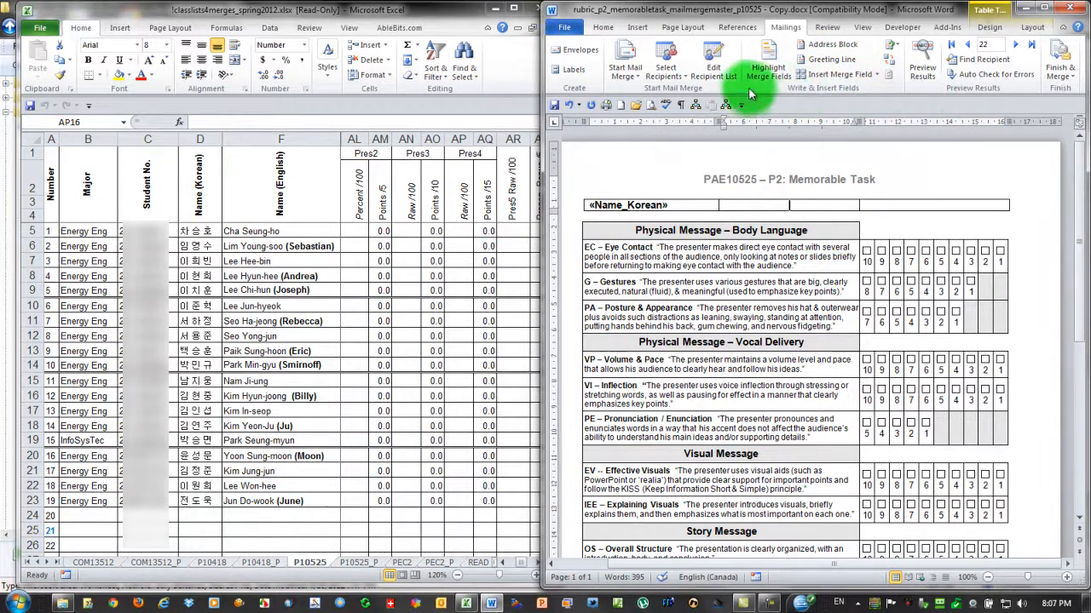
# - Insert the Name_English merge field in the middle cell and Student_No in the last cell of the row above the rubric
pyautogui.click(877, 75)
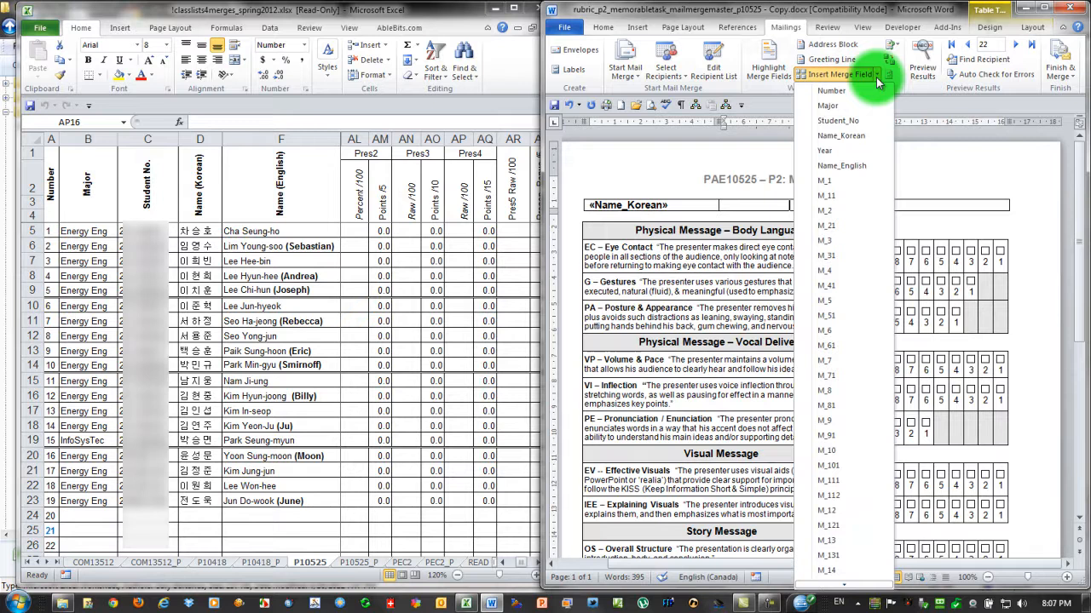
pyautogui.click(841, 165)
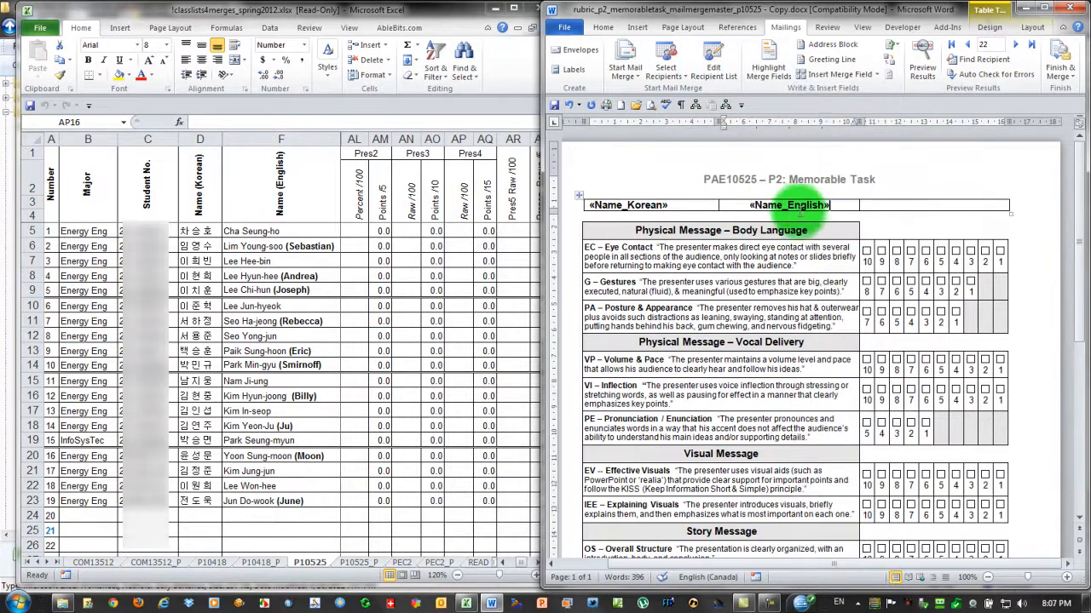
pyautogui.click(966, 204)
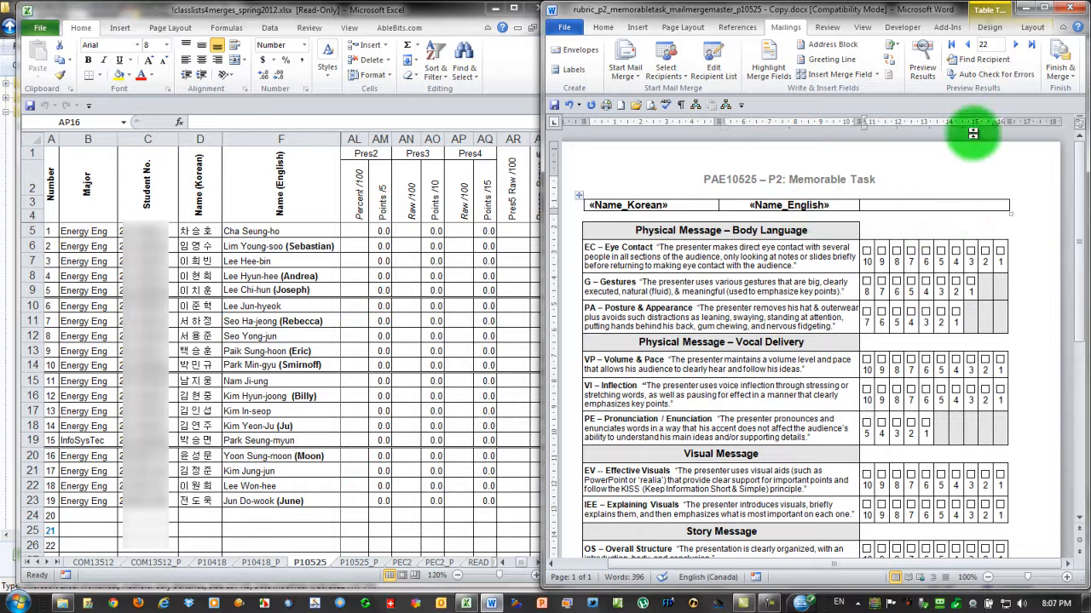
pyautogui.click(877, 76)
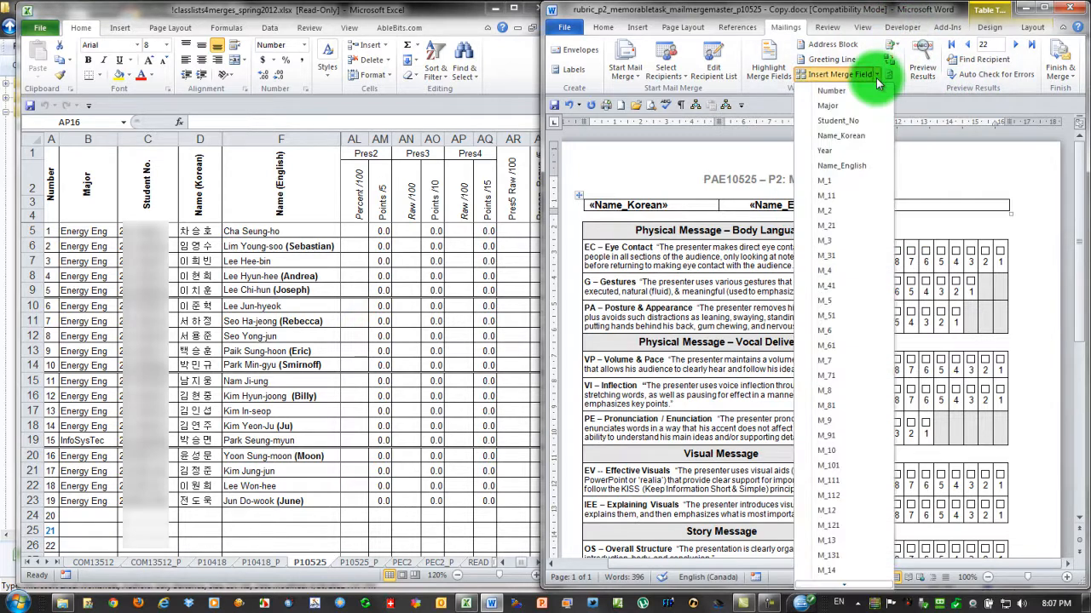
pyautogui.click(855, 122)
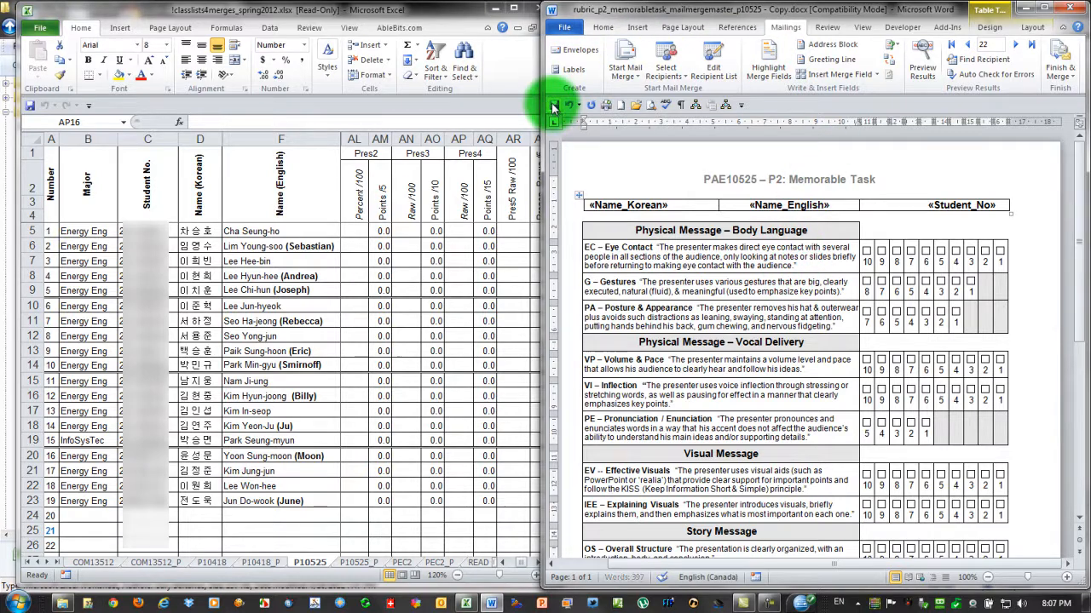
# - Close the class list workbook in Excel and maximize the Word rubric window
pyautogui.click(353, 10)
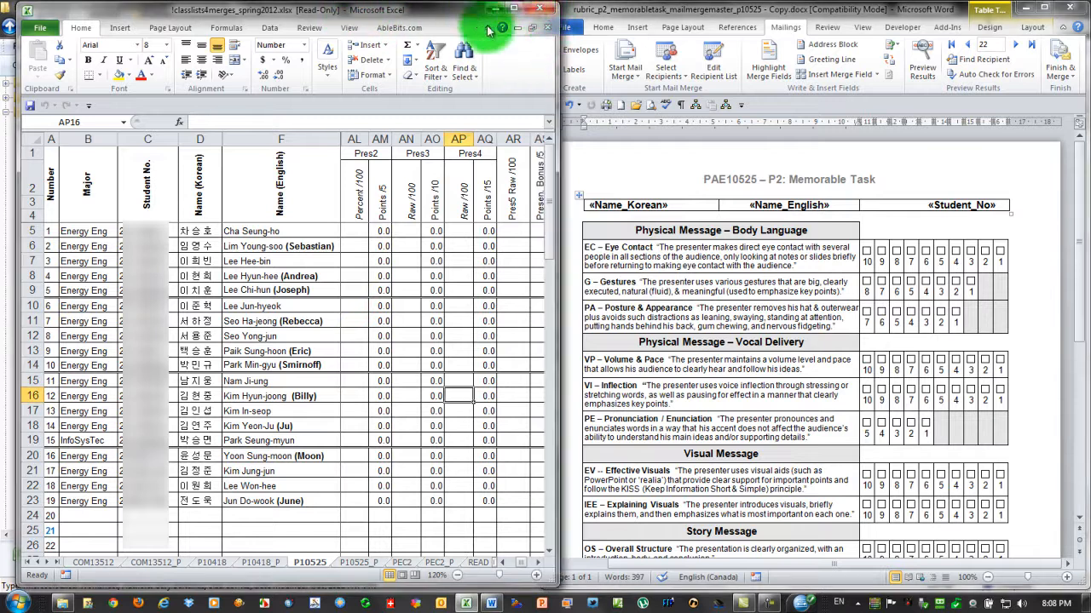
pyautogui.click(540, 11)
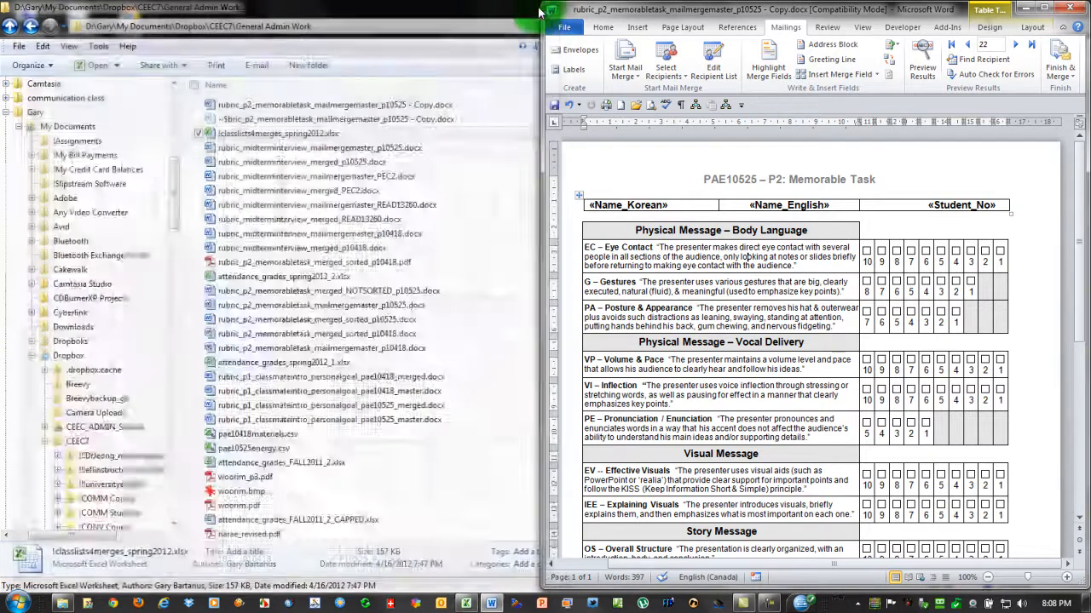
pyautogui.click(1044, 10)
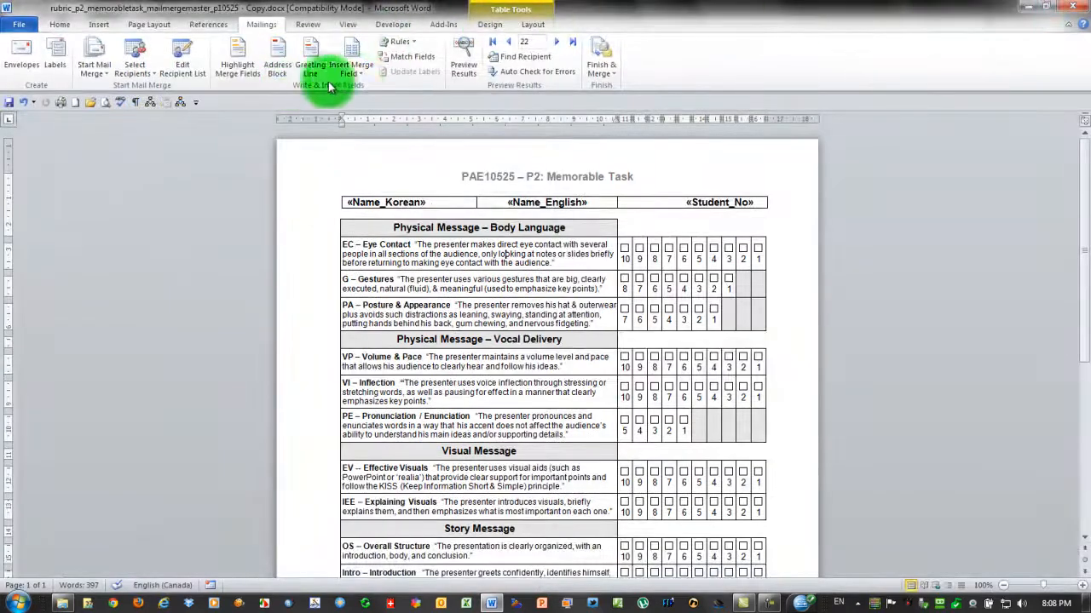
# - Finish the merge by merging all records into a new document for individual editing
pyautogui.scroll(-2, 528, 325)
pyautogui.scroll(2, 474, 329)
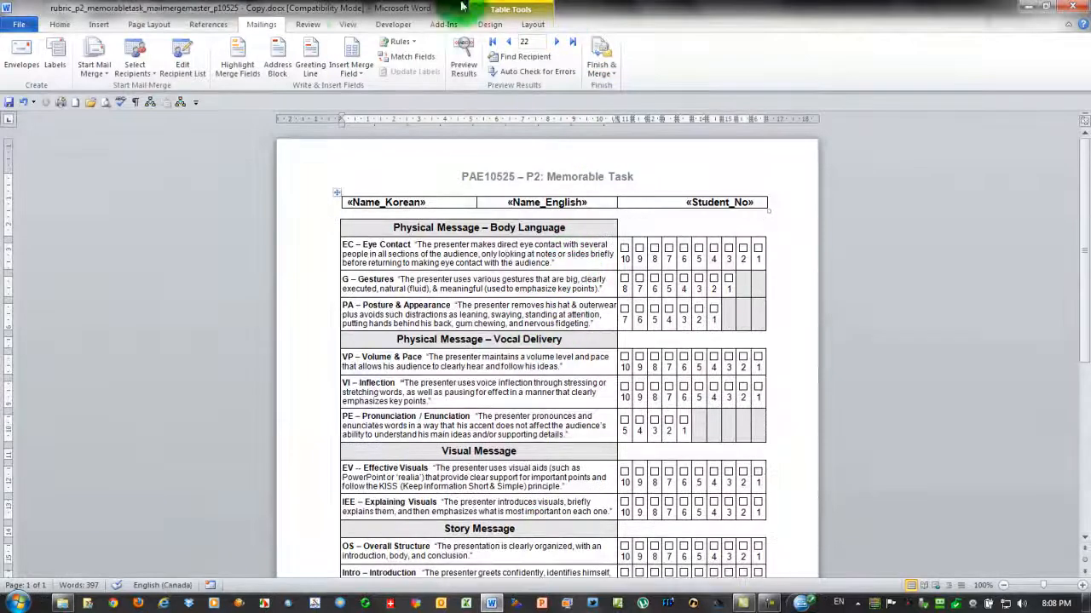
pyautogui.click(606, 67)
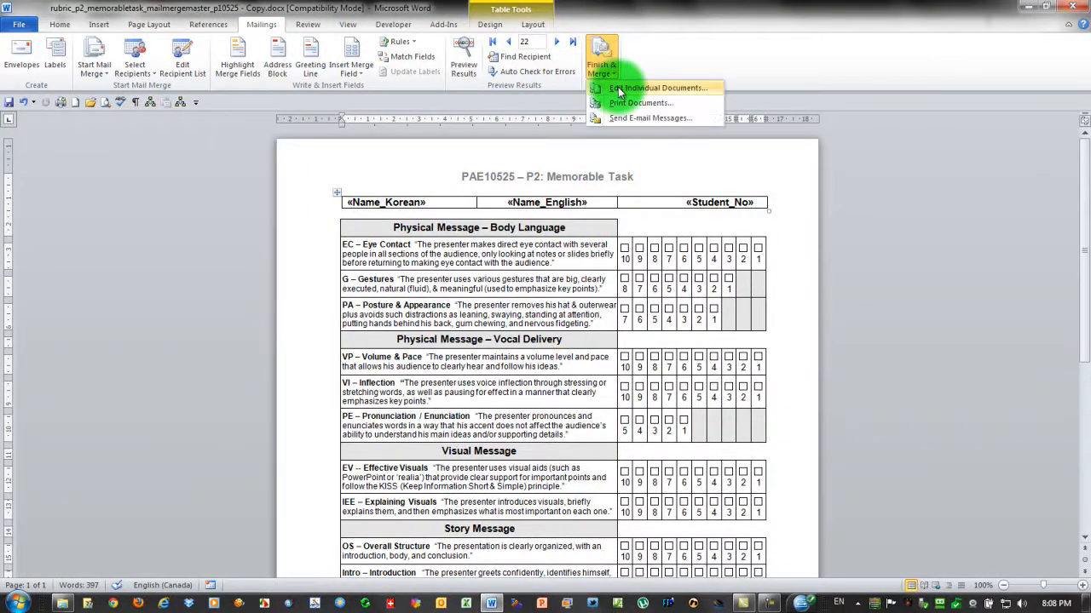
pyautogui.click(647, 87)
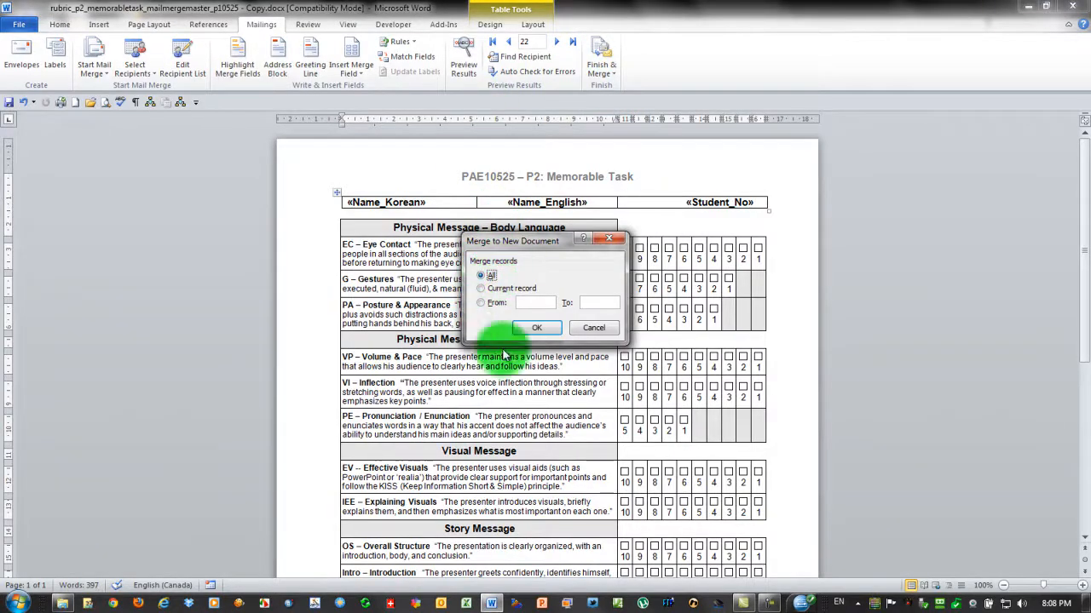
pyautogui.click(535, 327)
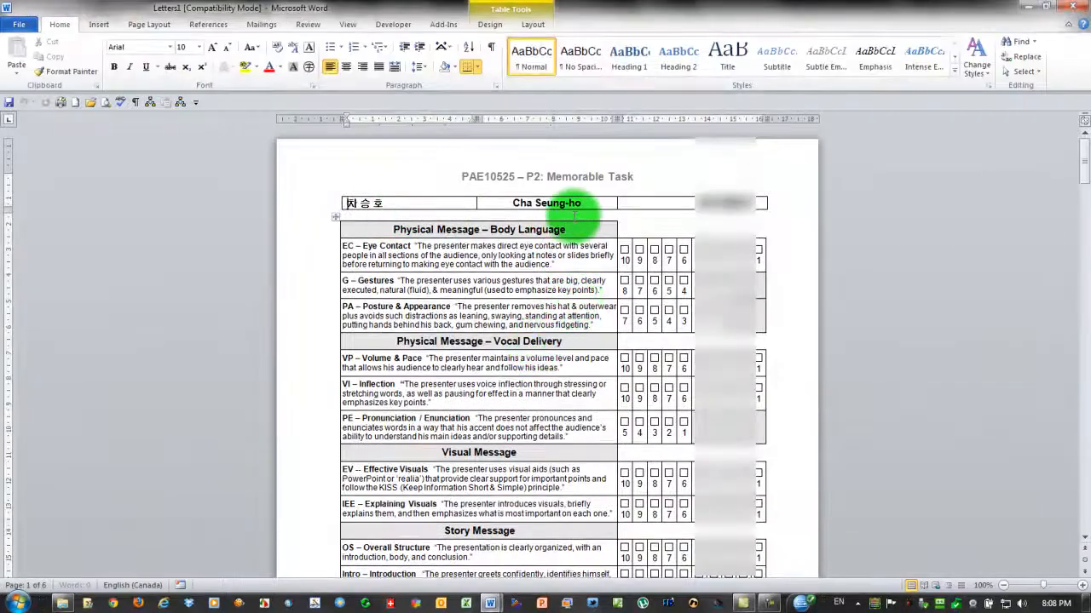
# - Look through the first merged rubrics and reopen the recent workbook !classlists4merges_spring2012.xlsx as read-only in Excel for comparison
pyautogui.scroll(-15, 1018, 430)
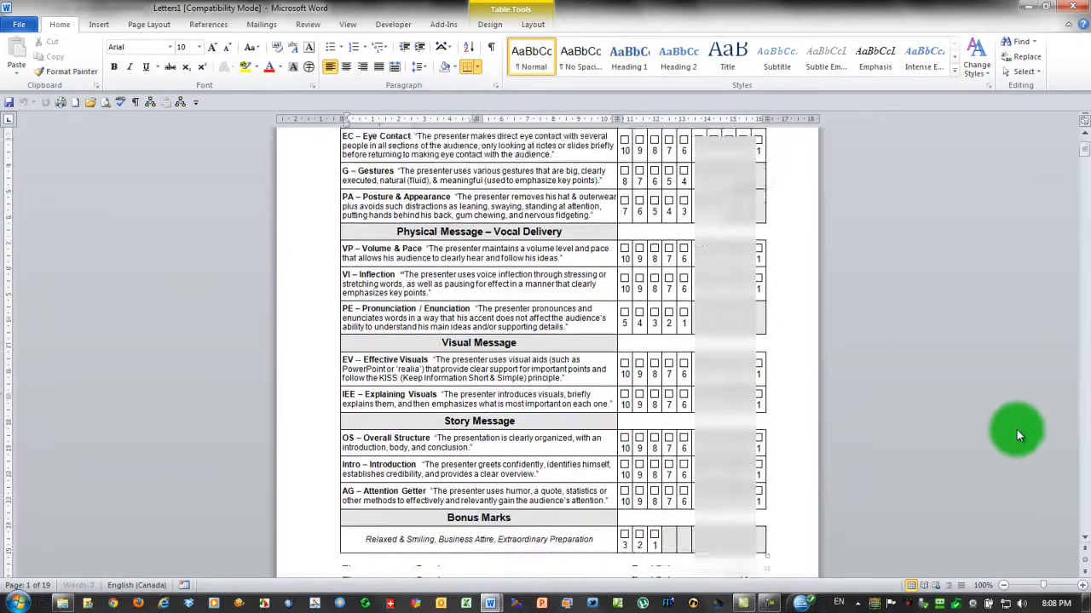
pyautogui.scroll(-15, 1018, 423)
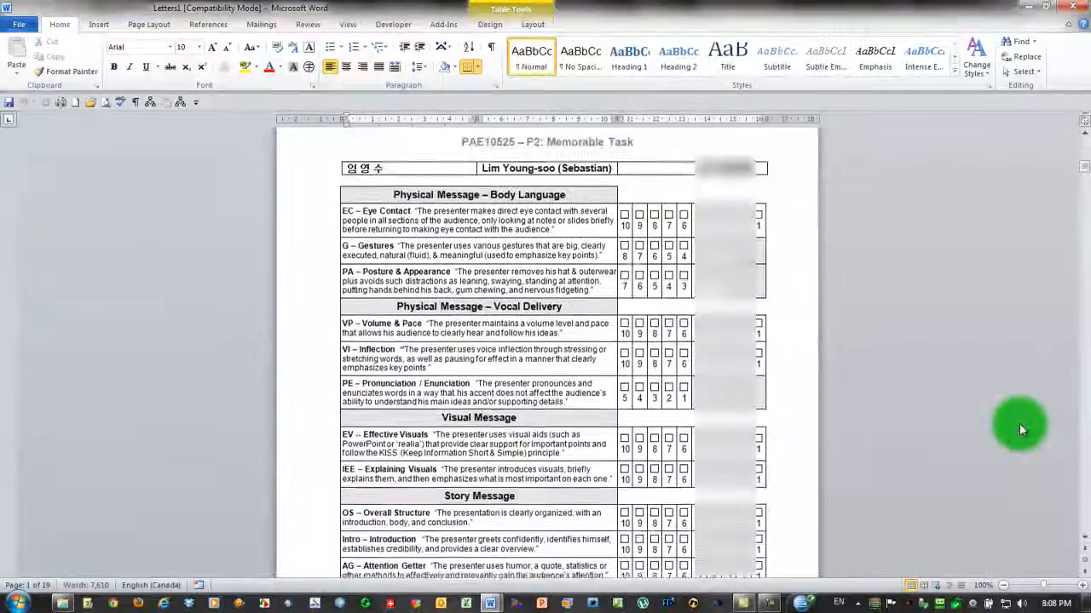
pyautogui.scroll(-1, 1022, 418)
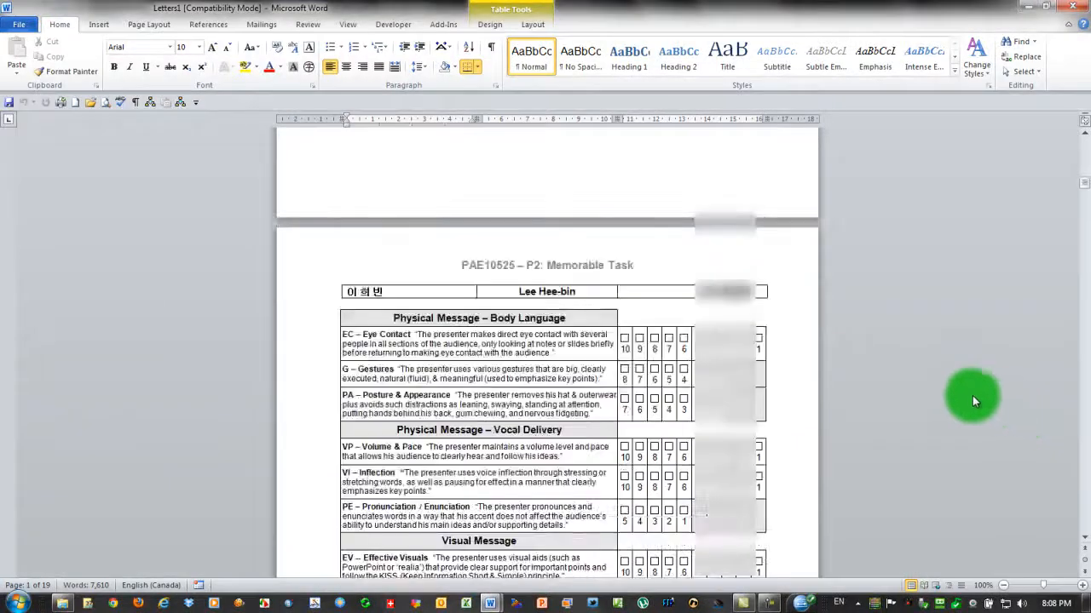
pyautogui.click(466, 603)
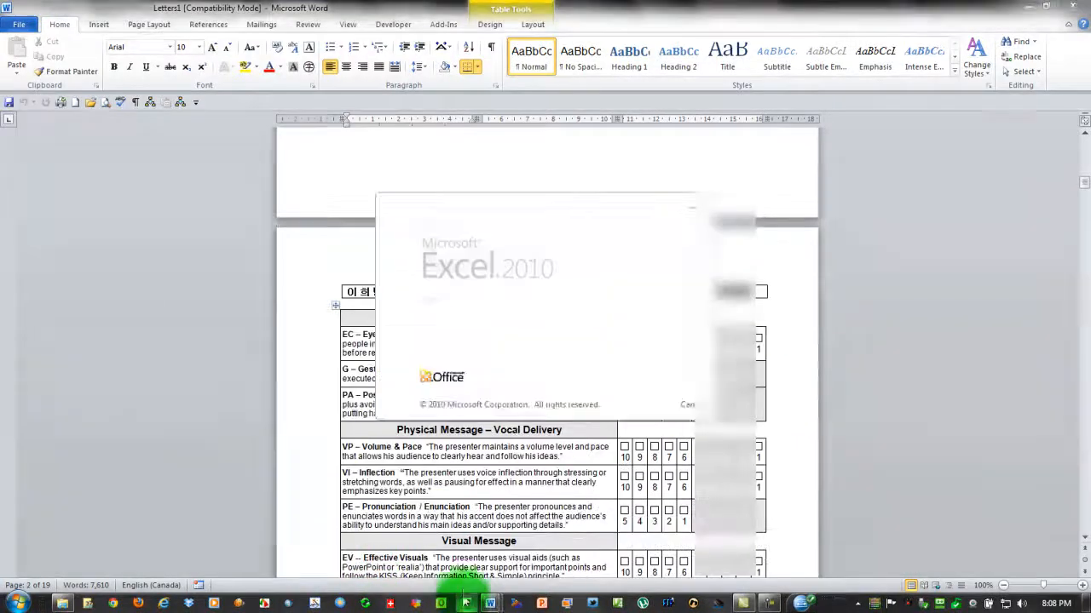
pyautogui.click(41, 31)
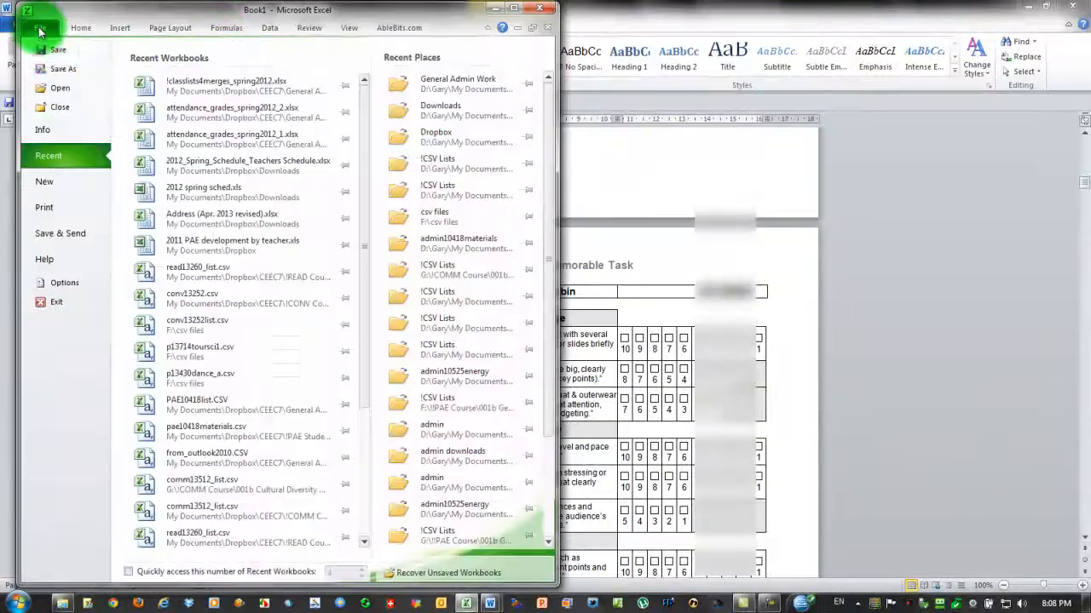
pyautogui.click(227, 79)
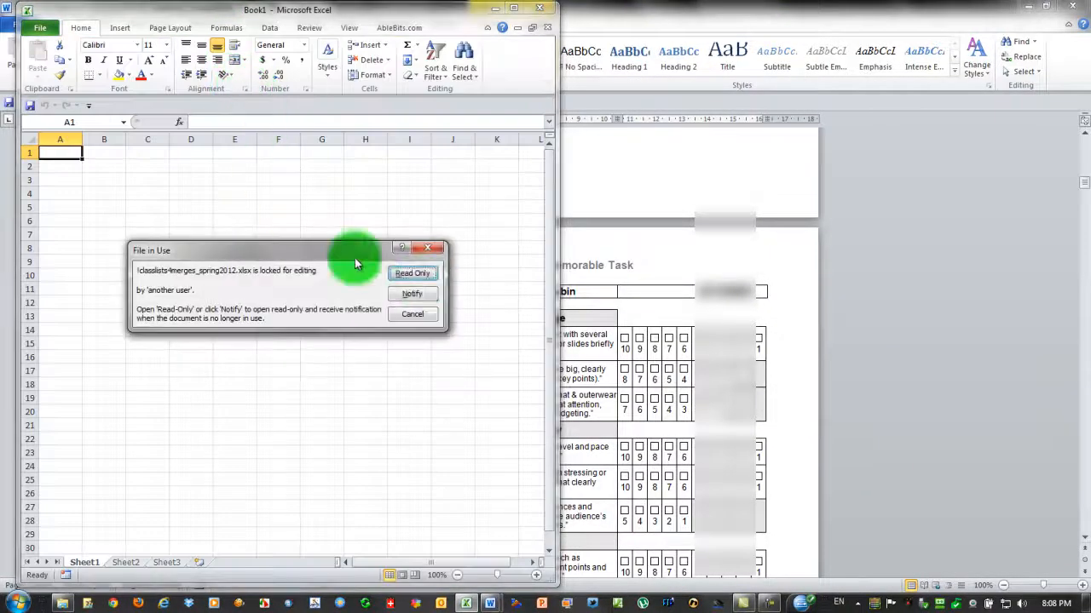
pyautogui.click(412, 272)
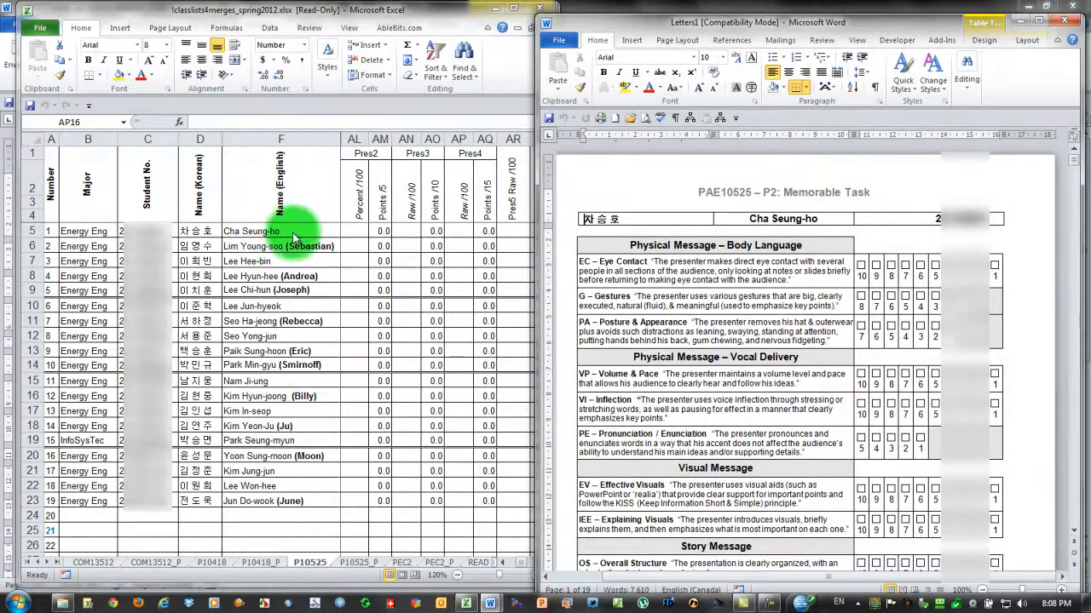
# - Compare the names and student numbers on the merged pages with the class list, then maximize the merged document
pyautogui.moveTo(1071, 158); pyautogui.dragTo(1073, 181)
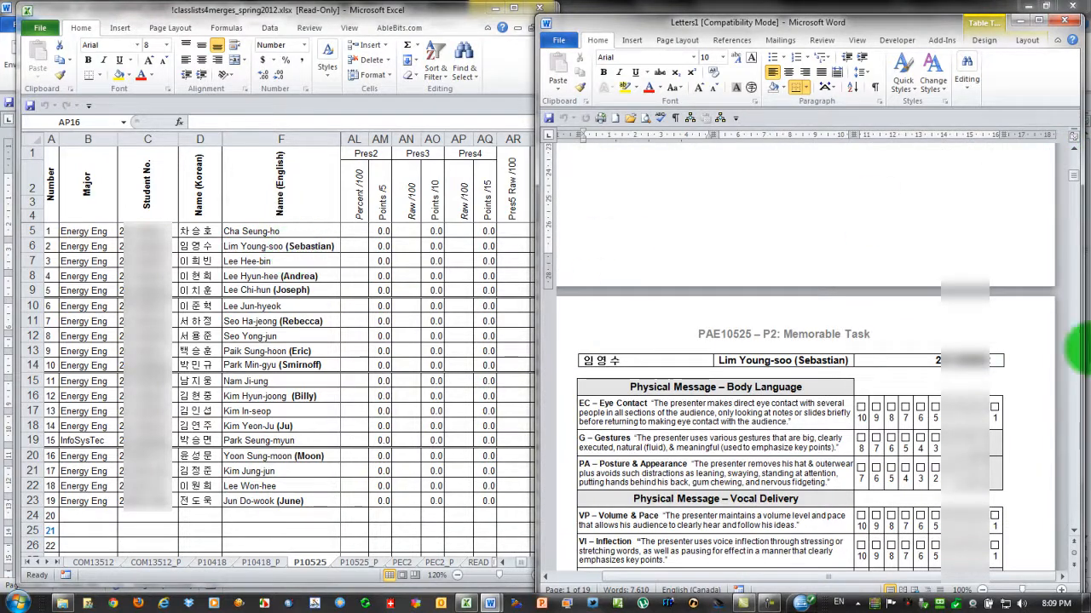
pyautogui.click(1075, 431)
pyautogui.click(1076, 430)
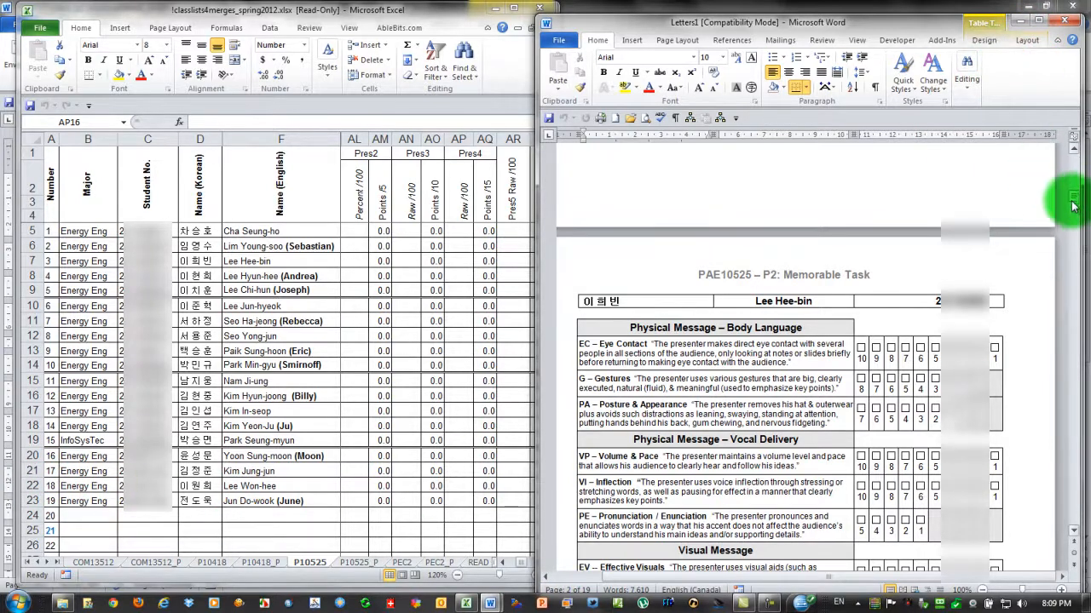
pyautogui.moveTo(1075, 205); pyautogui.dragTo(1066, 151)
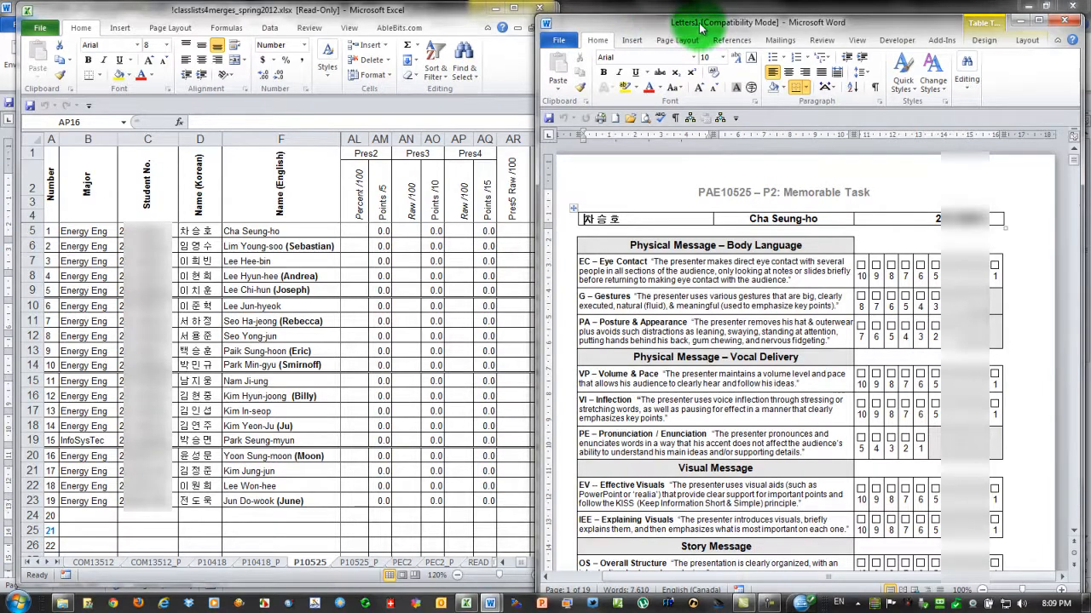
pyautogui.click(1041, 25)
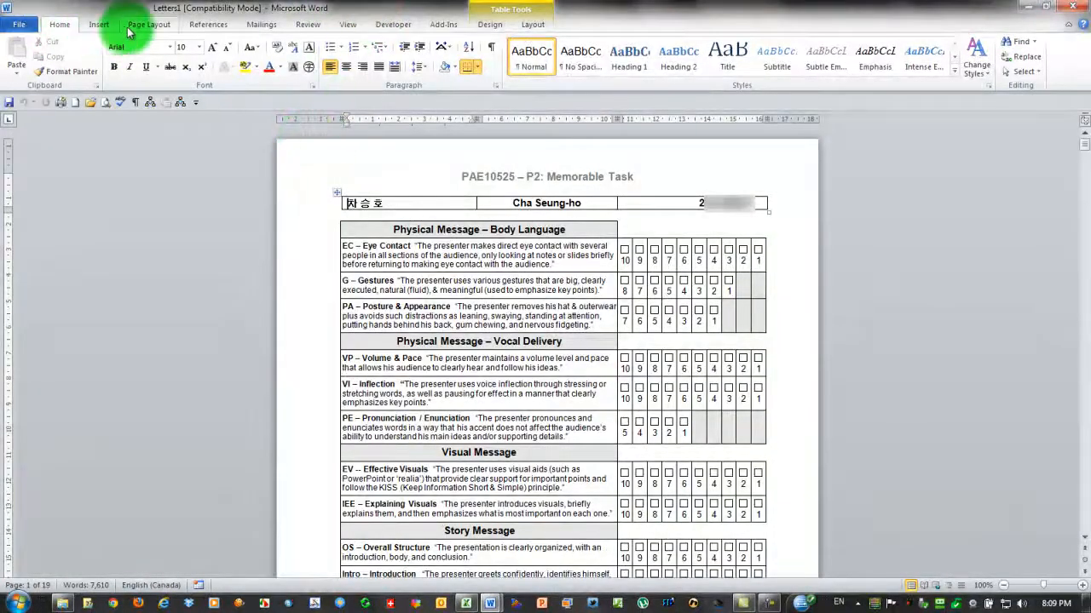
# - Start saving the merged document under a new name and choose the General Admin Work folder in the CEEC7 Dropbox folder
pyautogui.click(17, 26)
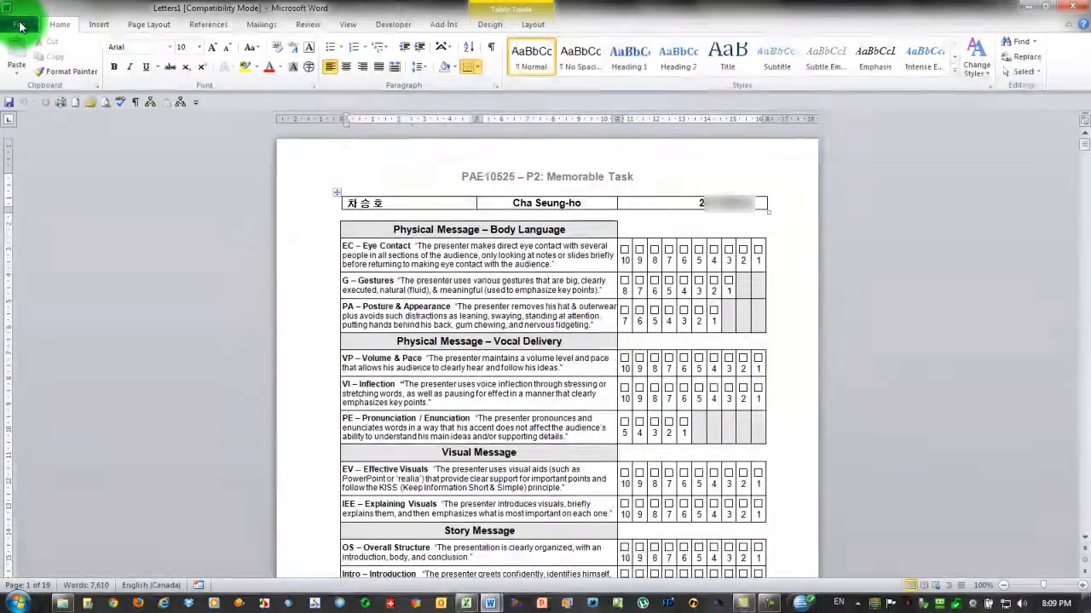
pyautogui.click(38, 66)
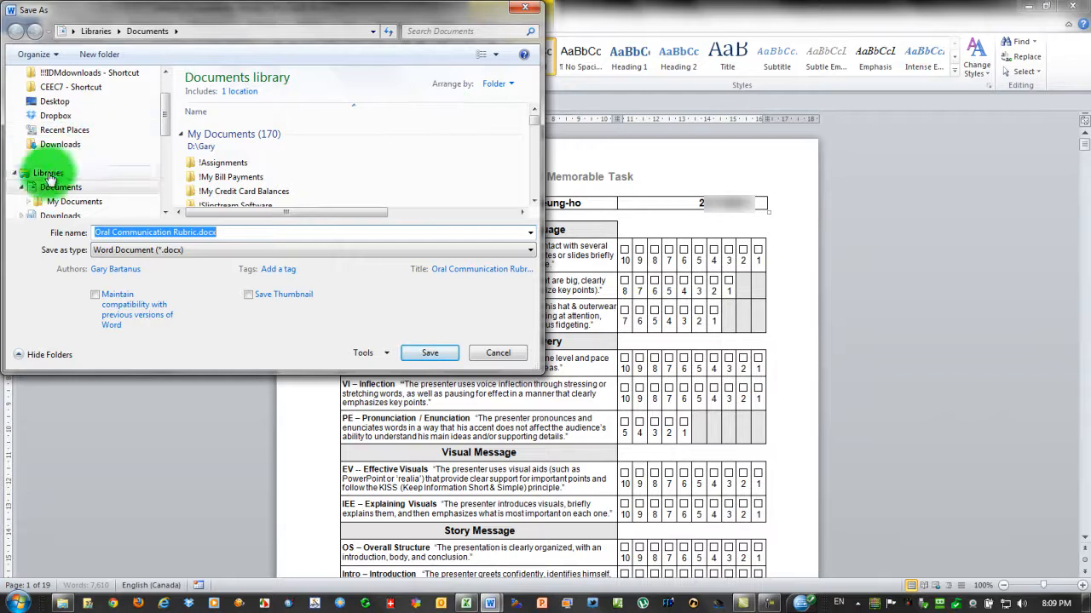
pyautogui.click(51, 87)
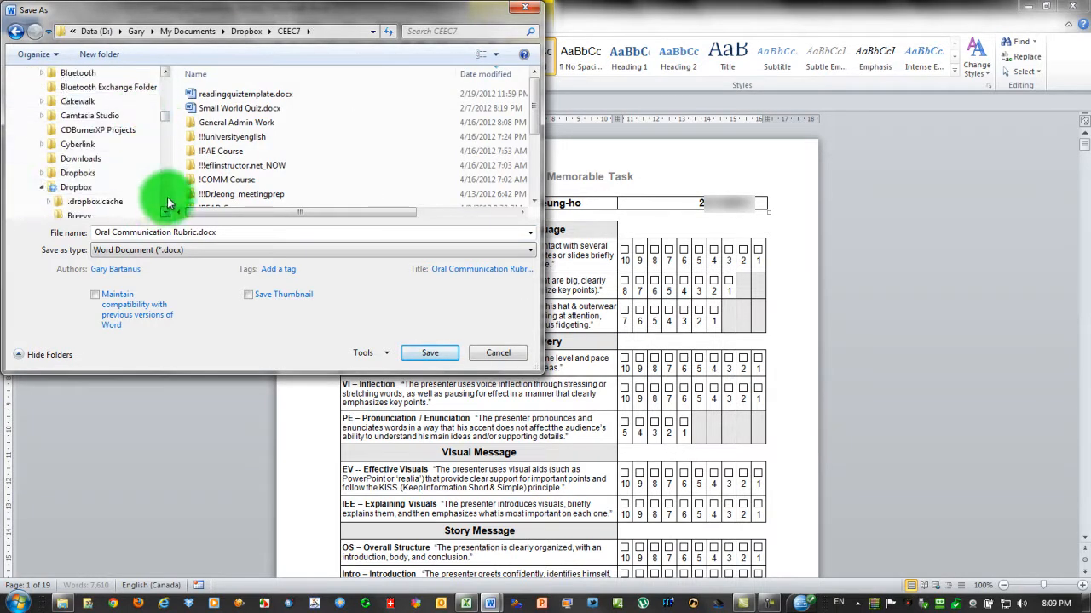
pyautogui.scroll(-6, 167, 203)
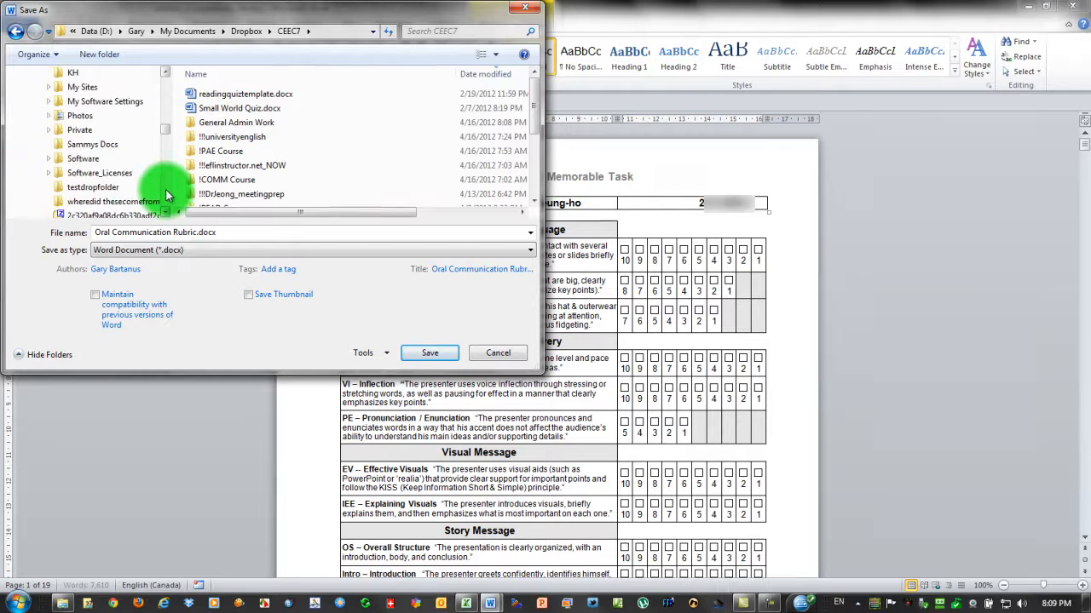
pyautogui.scroll(3, 145, 117)
pyautogui.click(146, 117)
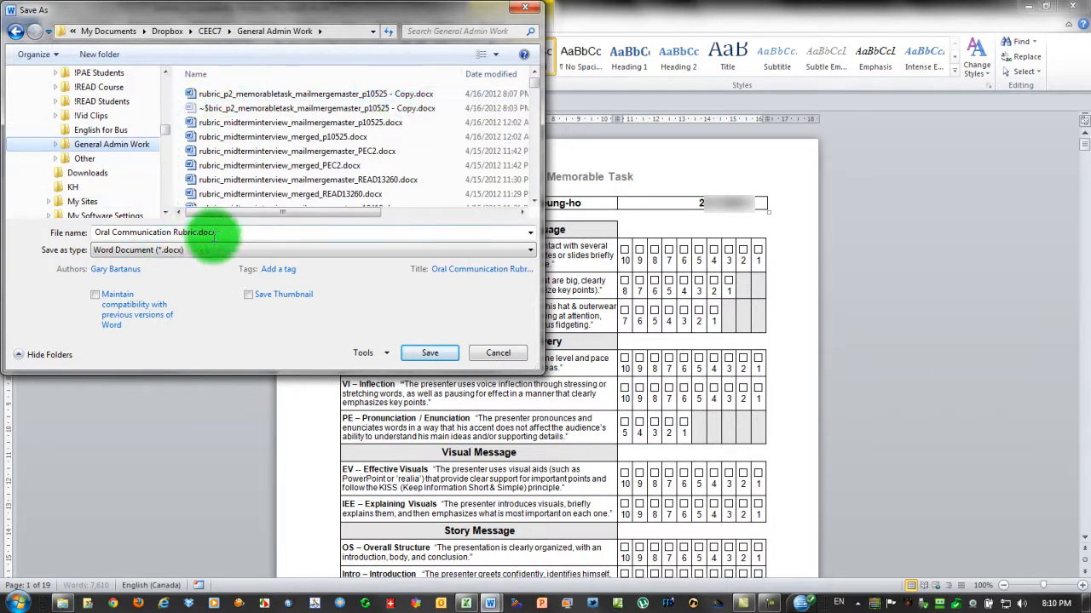
# - Save the merged document as rubric for tutorial.docx and accept conversion to the new Word file format
pyautogui.click(194, 231)
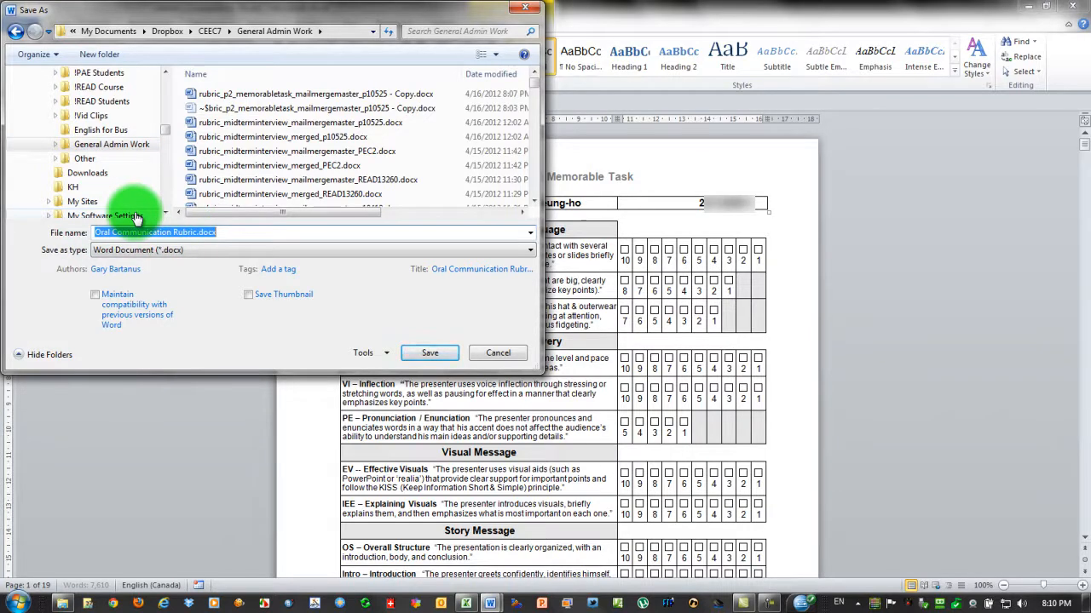
pyautogui.write('rubric')
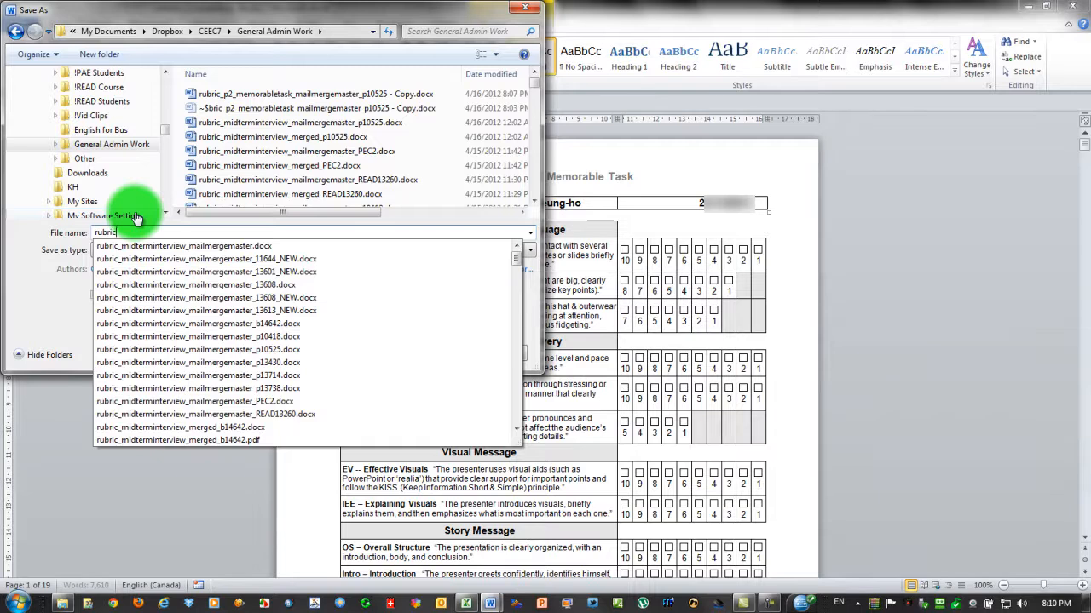
pyautogui.press('Escape')
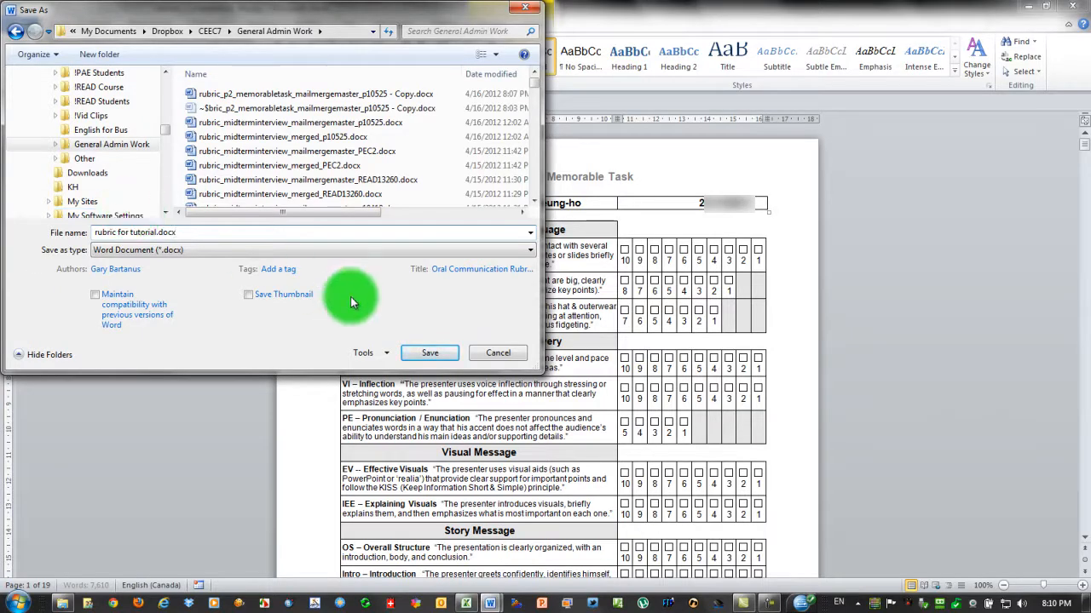
pyautogui.click(431, 356)
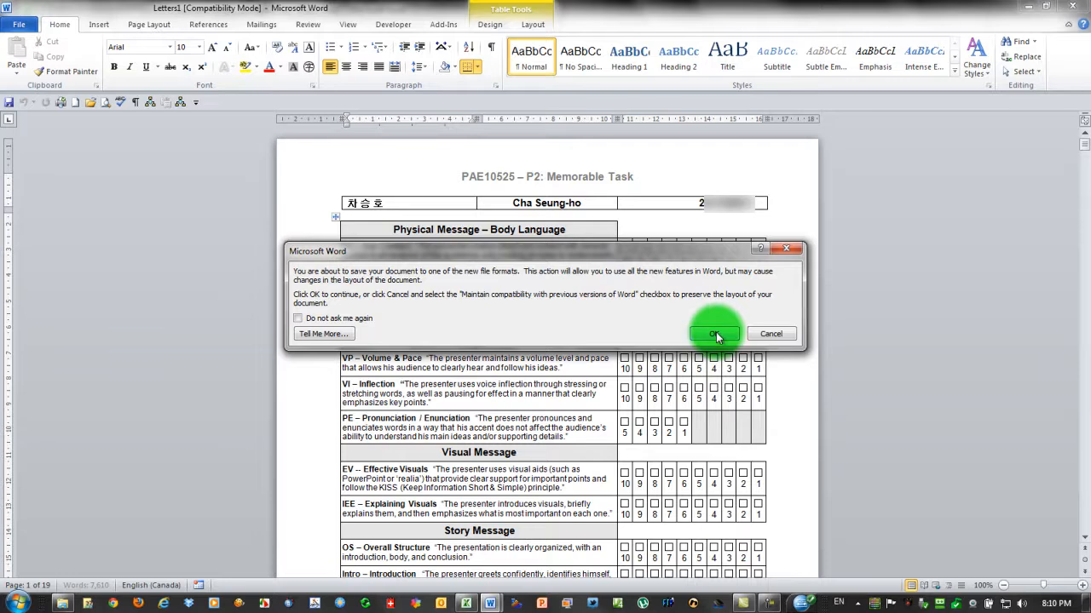
pyautogui.click(716, 333)
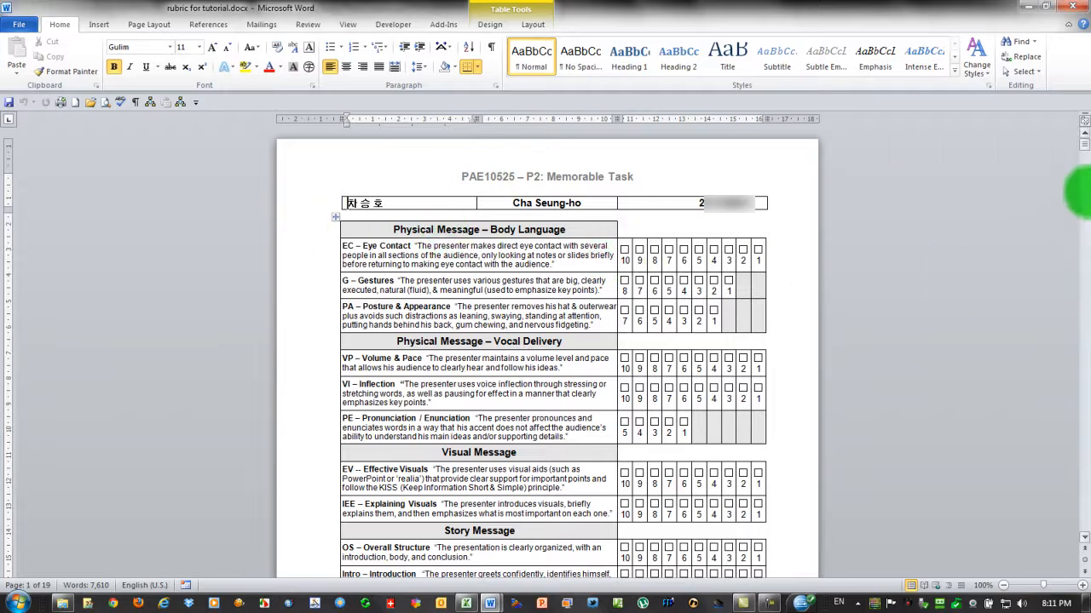
# - Look through rubric for tutorial.docx and compare its header table with the one in the mail merge master
pyautogui.moveTo(1085, 149)
pyautogui.mouseDown()
pyautogui.moveTo(1087, 178)
pyautogui.moveTo(1088, 147)
pyautogui.mouseUp()
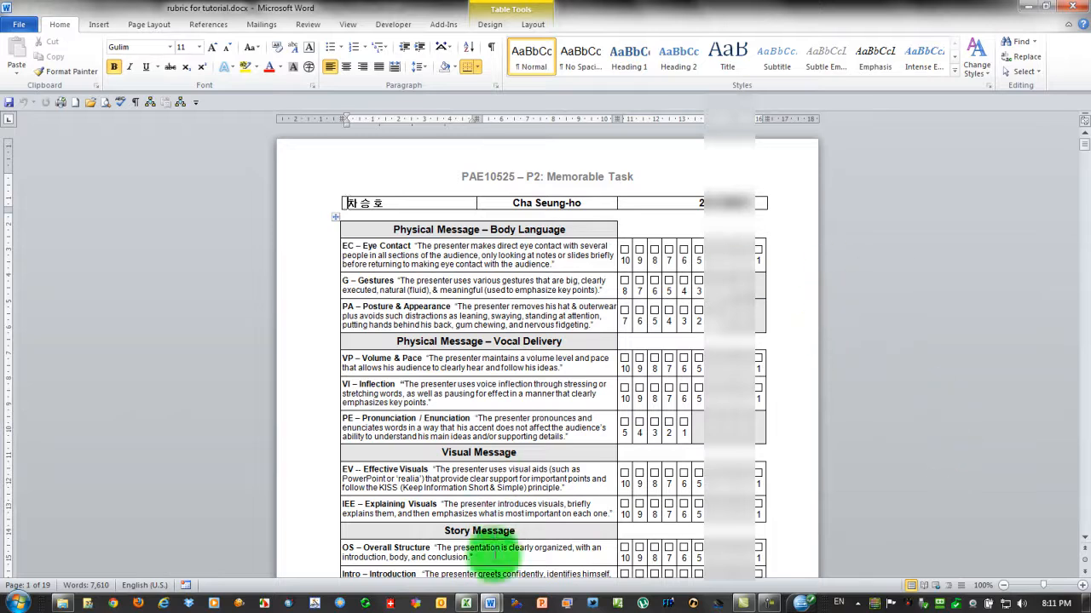
pyautogui.moveTo(490, 601)
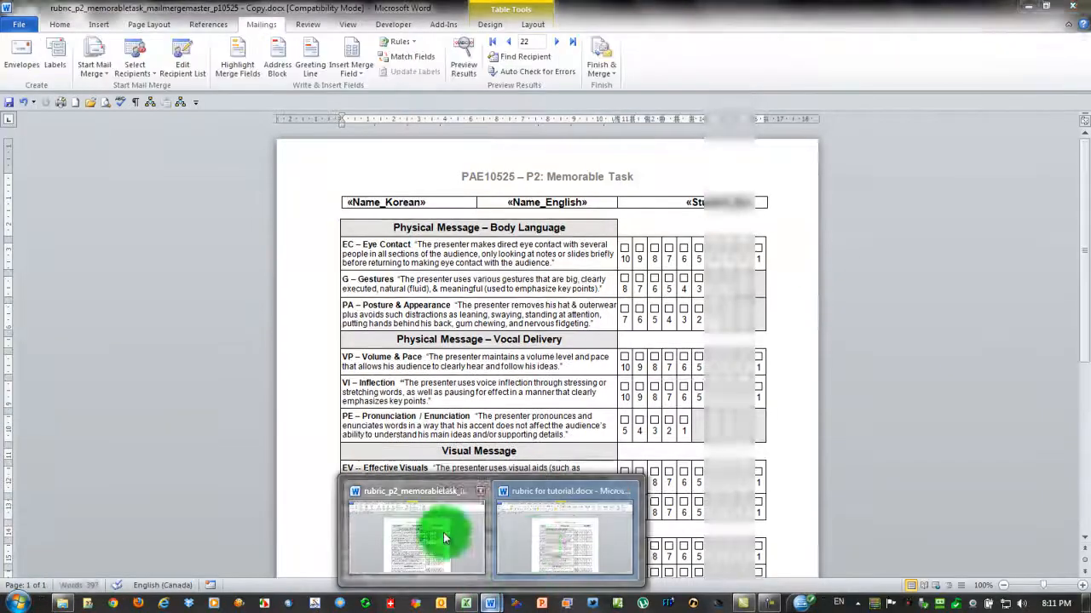
pyautogui.click(438, 533)
pyautogui.click(491, 603)
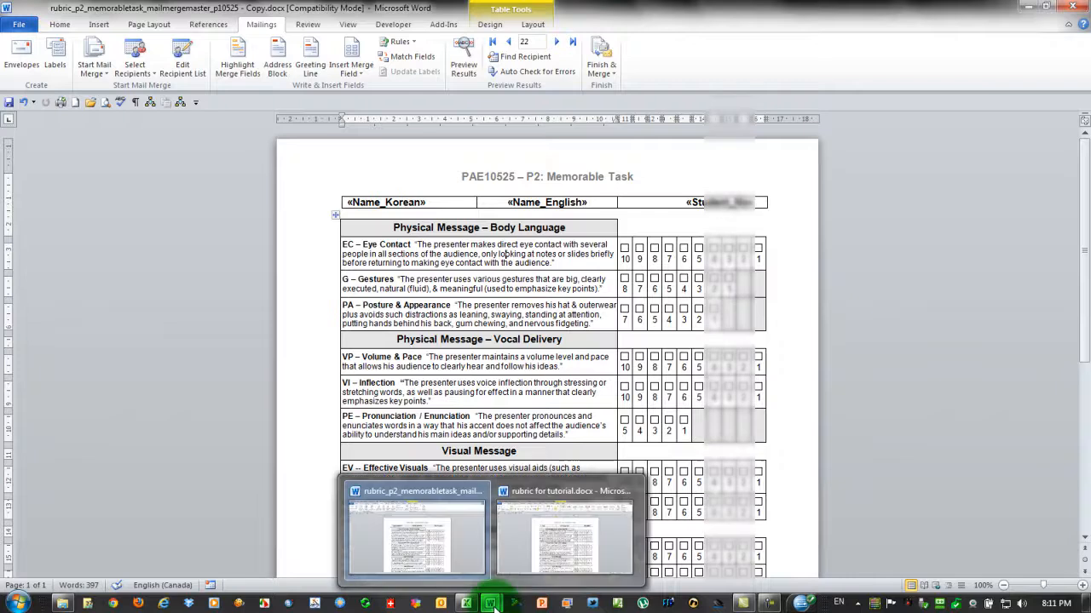
pyautogui.click(572, 540)
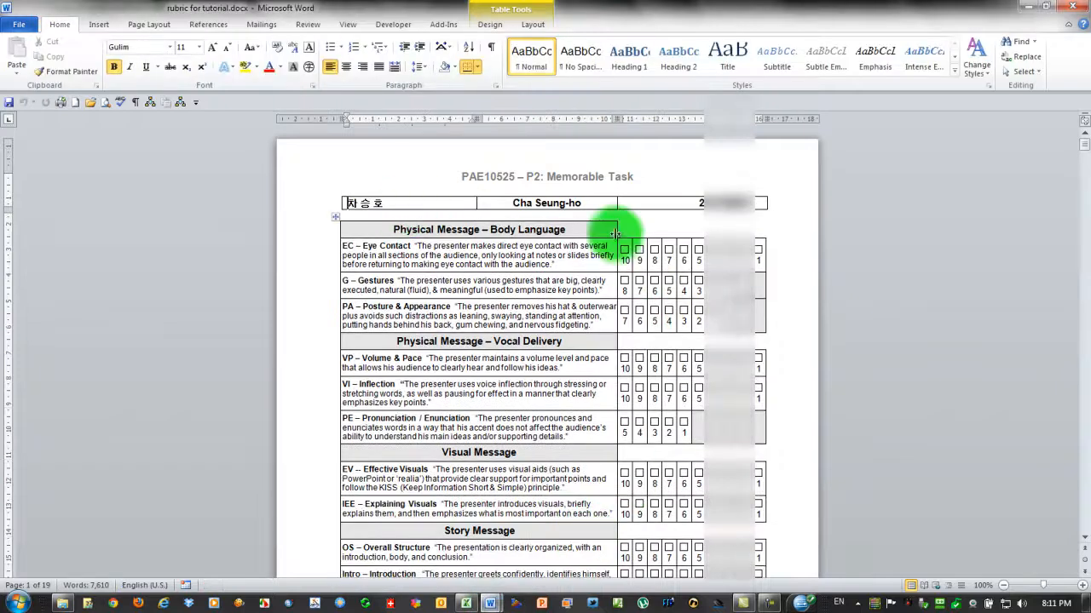
pyautogui.scroll(-7, 596, 370)
pyautogui.scroll(7, 612, 362)
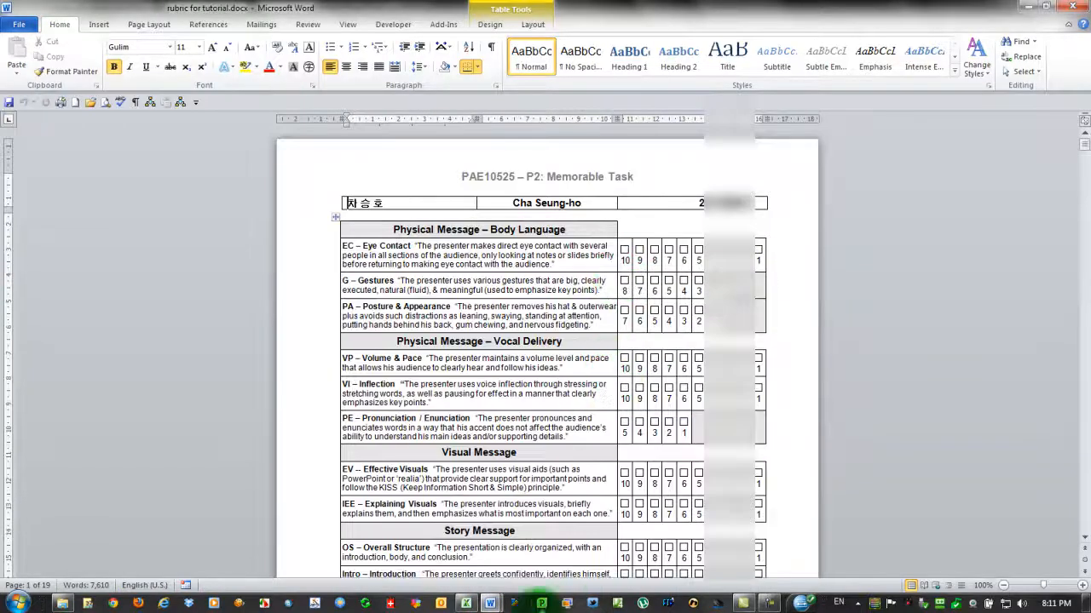
# - Switch to the mail merge master and remove the inner vertical borders from the name and student number table, keeping the outer box
pyautogui.click(490, 603)
pyautogui.click(421, 529)
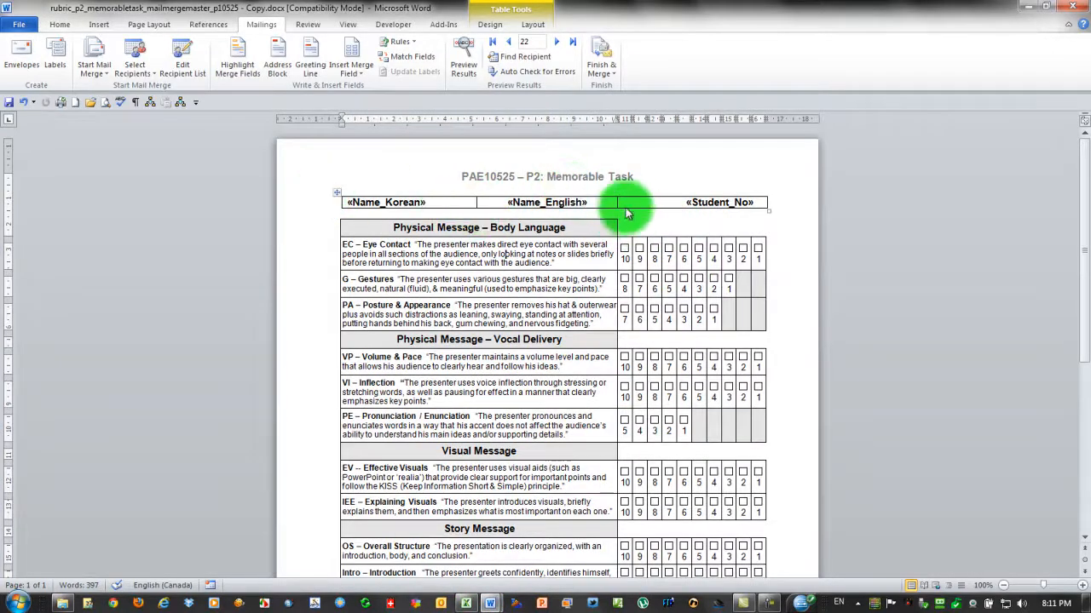
pyautogui.click(339, 196)
pyautogui.rightClick(338, 195)
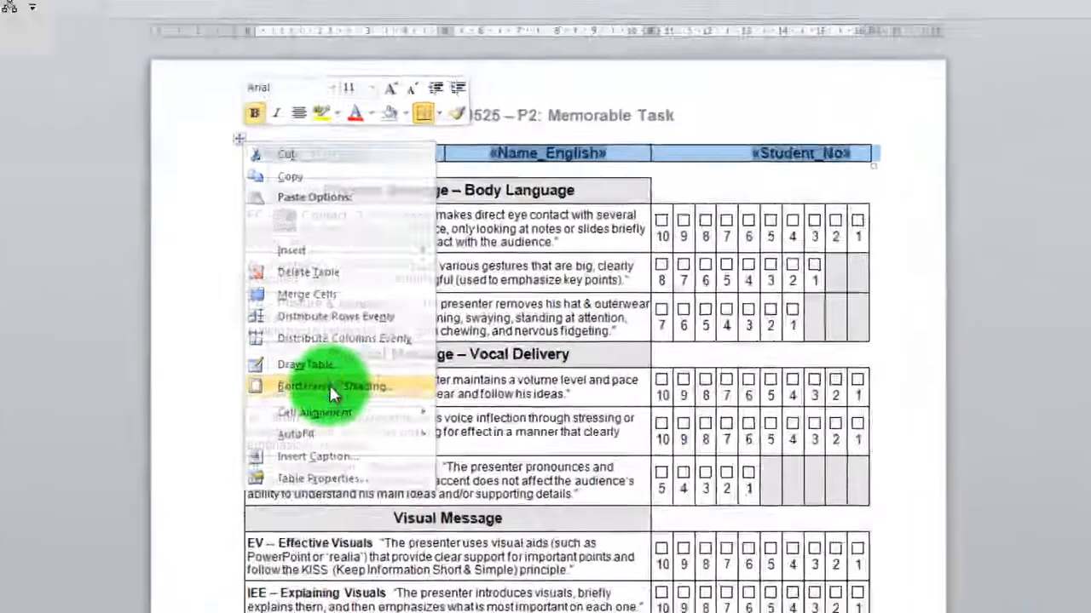
pyautogui.click(388, 360)
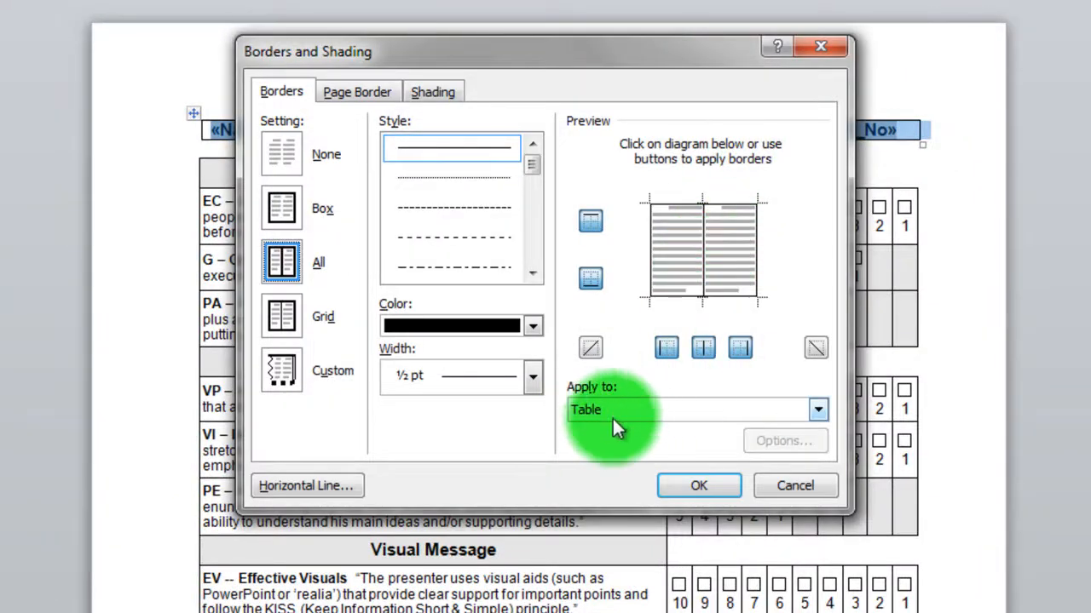
pyautogui.click(702, 275)
pyautogui.click(702, 245)
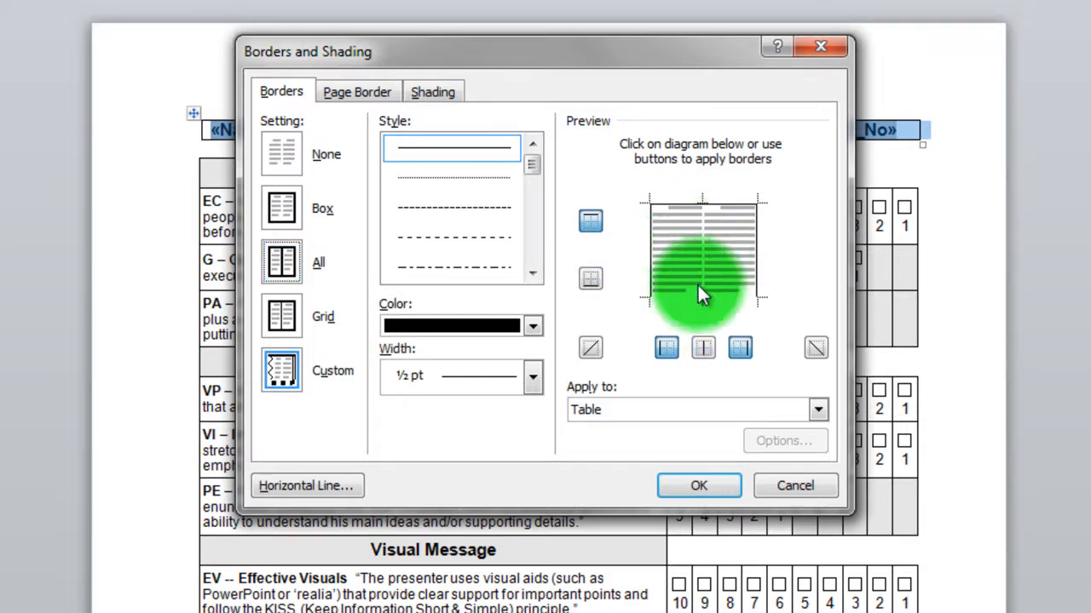
pyautogui.click(672, 296)
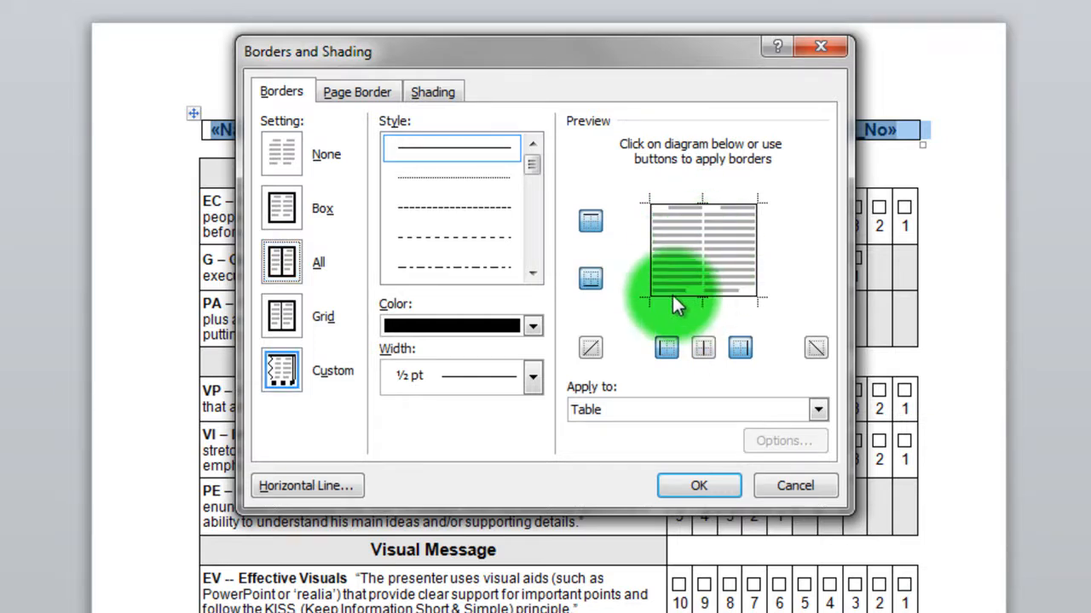
pyautogui.click(700, 487)
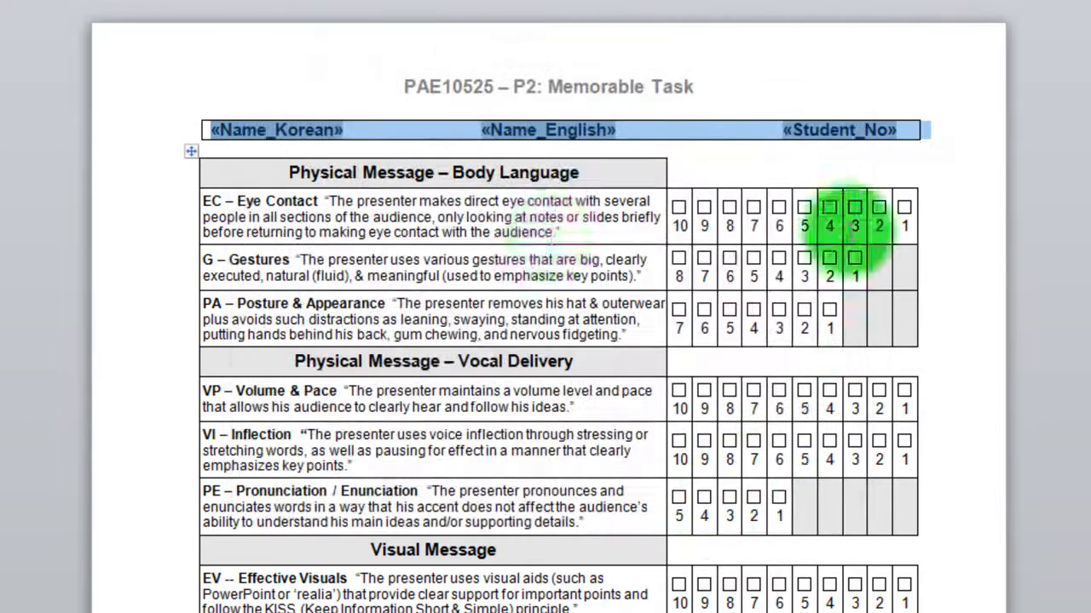
pyautogui.click(554, 231)
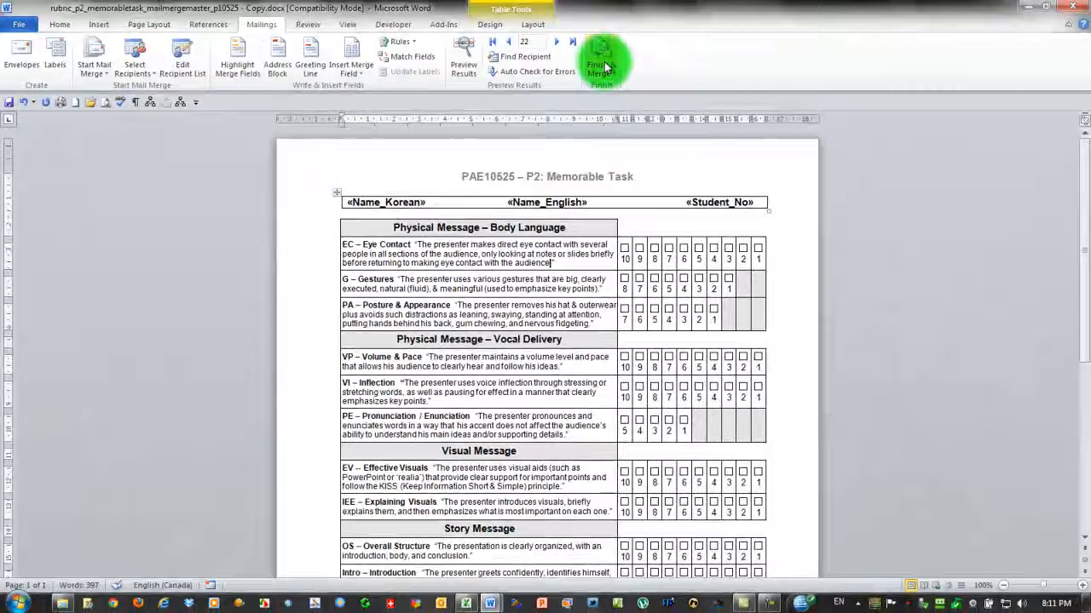
# - Finish the merge again by merging all records of the revised master into a new document for individual editing
pyautogui.click(605, 66)
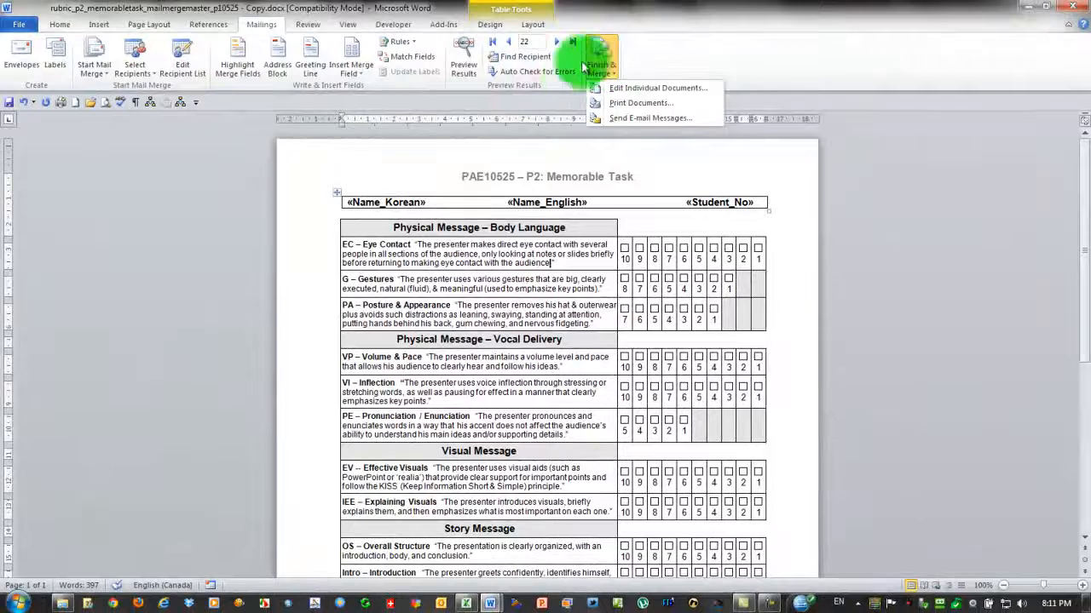
pyautogui.click(645, 91)
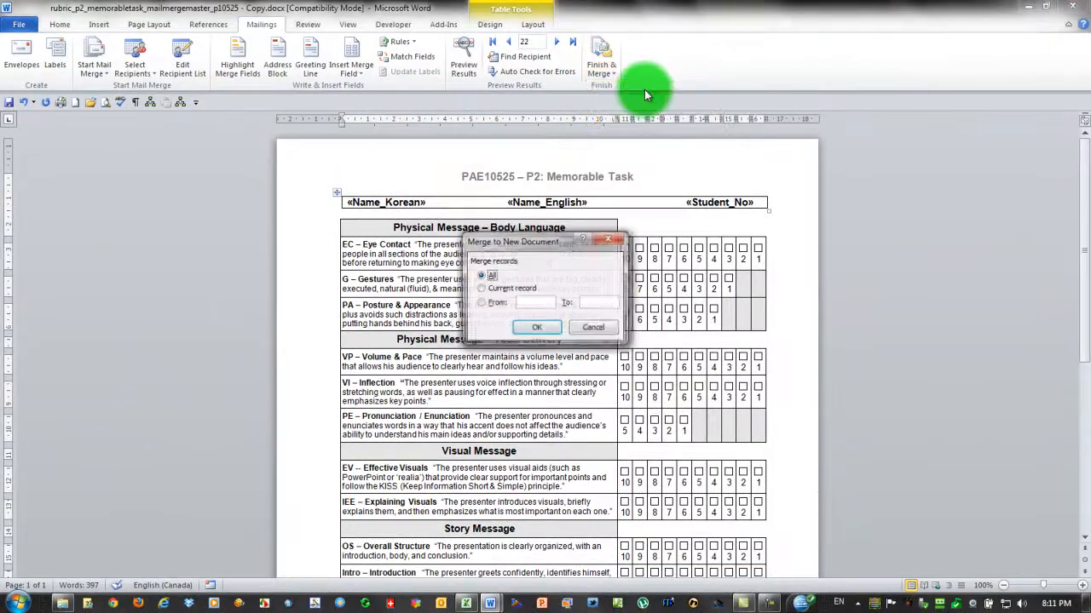
pyautogui.click(537, 328)
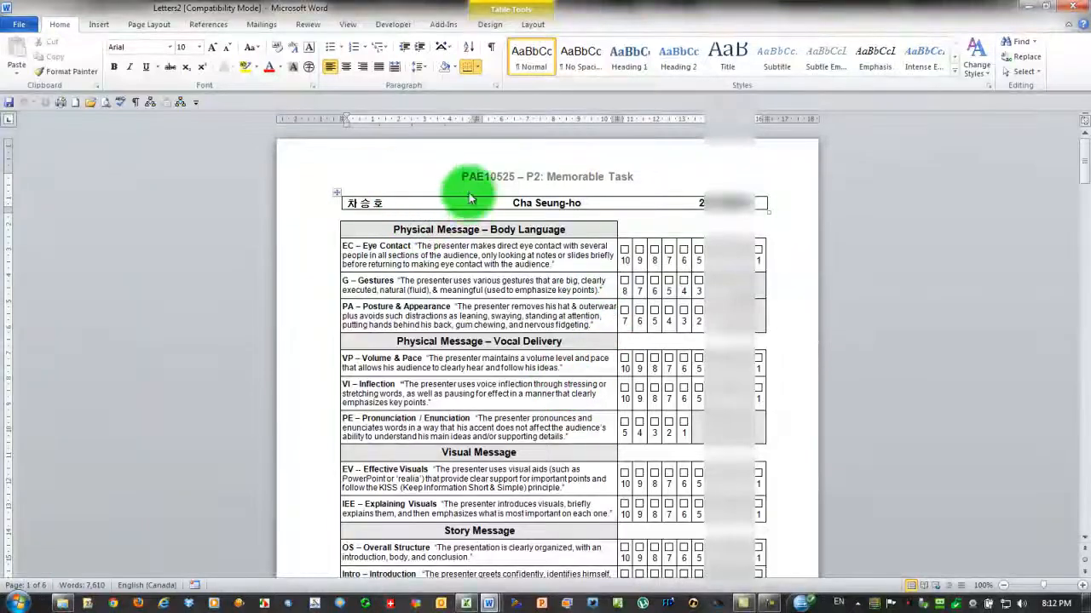
# - Look through the newly merged rubrics to check the header table borders and page layout for each student
pyautogui.scroll(-15, 669, 358)
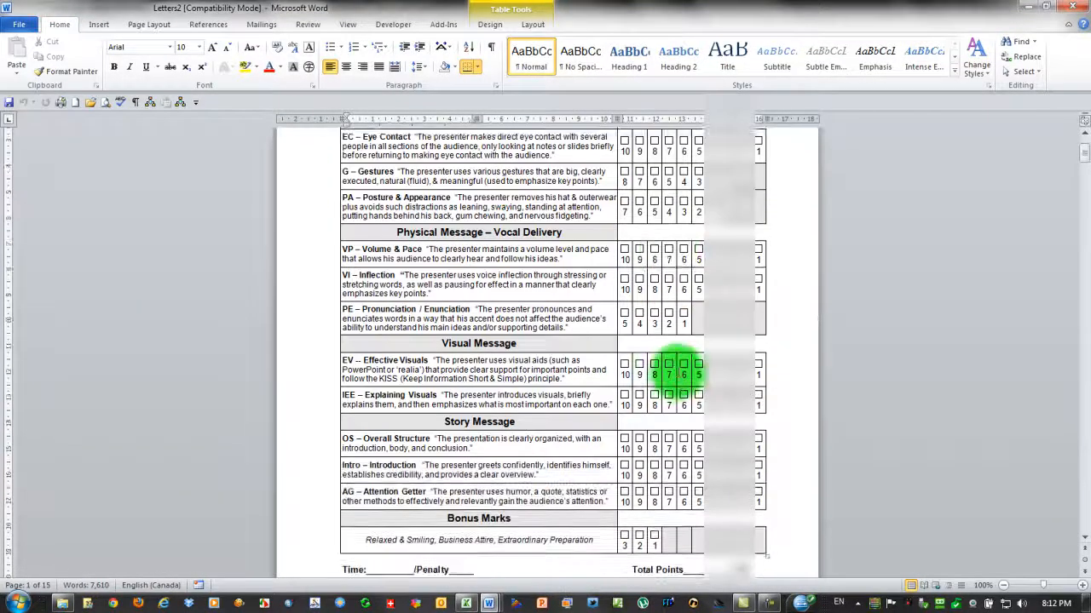
pyautogui.scroll(-8, 664, 395)
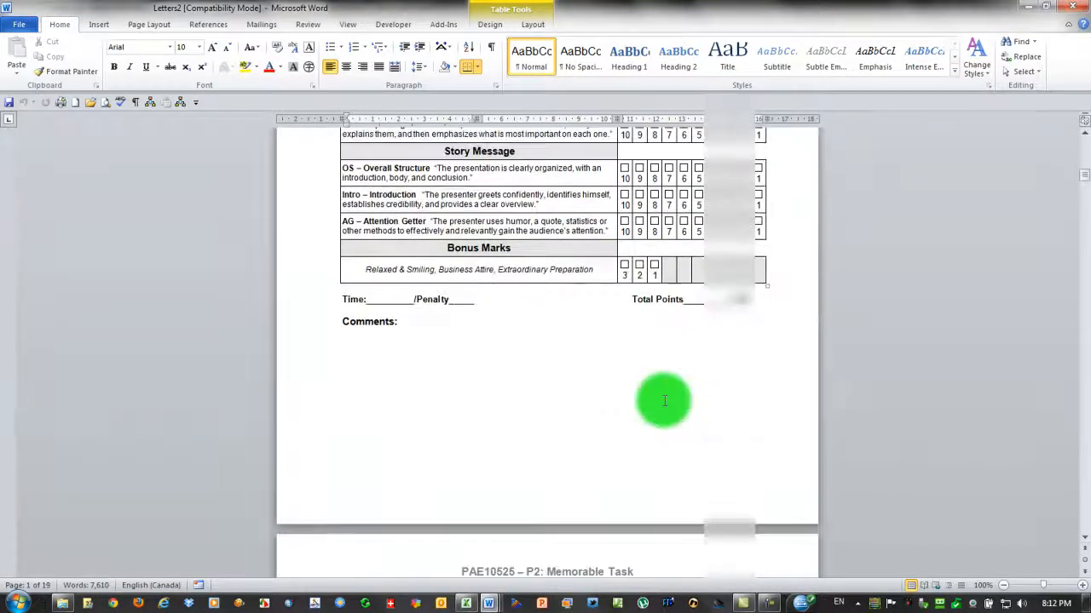
pyautogui.scroll(7, 662, 397)
pyautogui.scroll(-4, 681, 400)
pyautogui.scroll(-15, 694, 403)
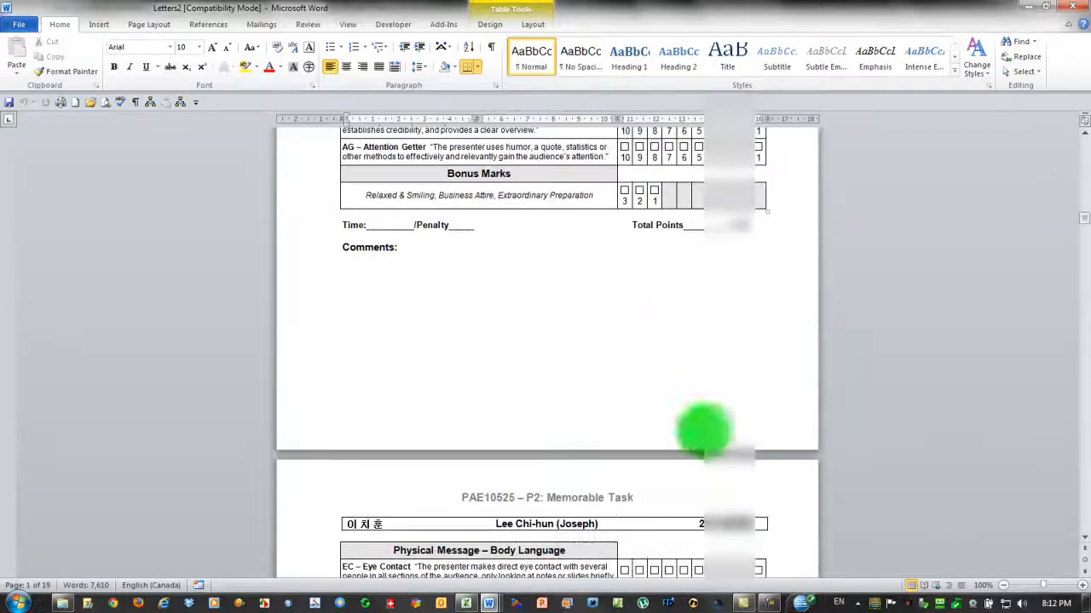
pyautogui.scroll(3, 852, 366)
pyautogui.scroll(5, 706, 280)
pyautogui.scroll(-15, 711, 290)
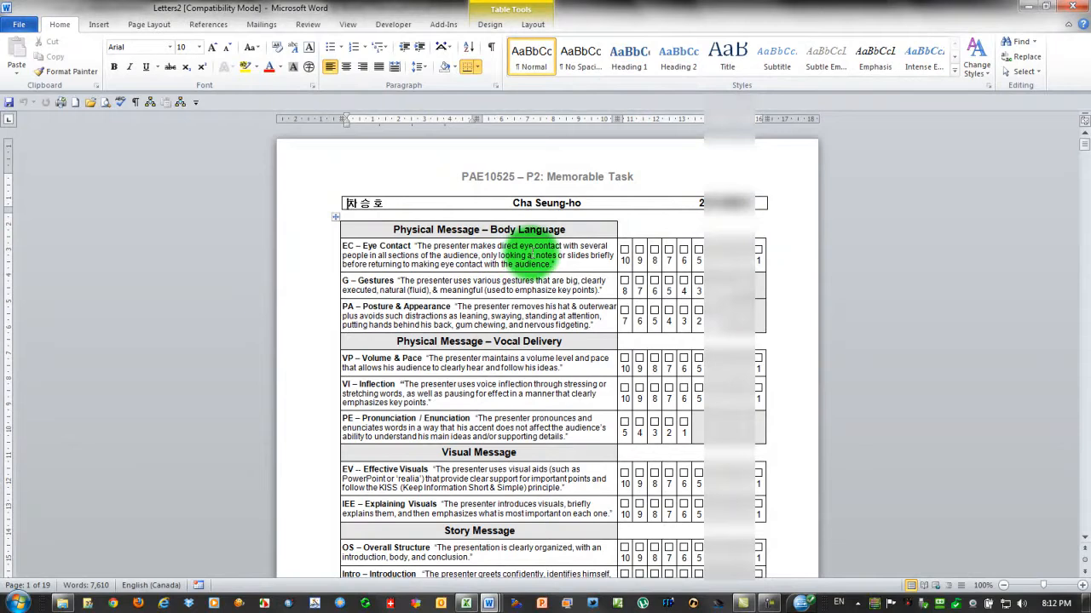
pyautogui.click(532, 256)
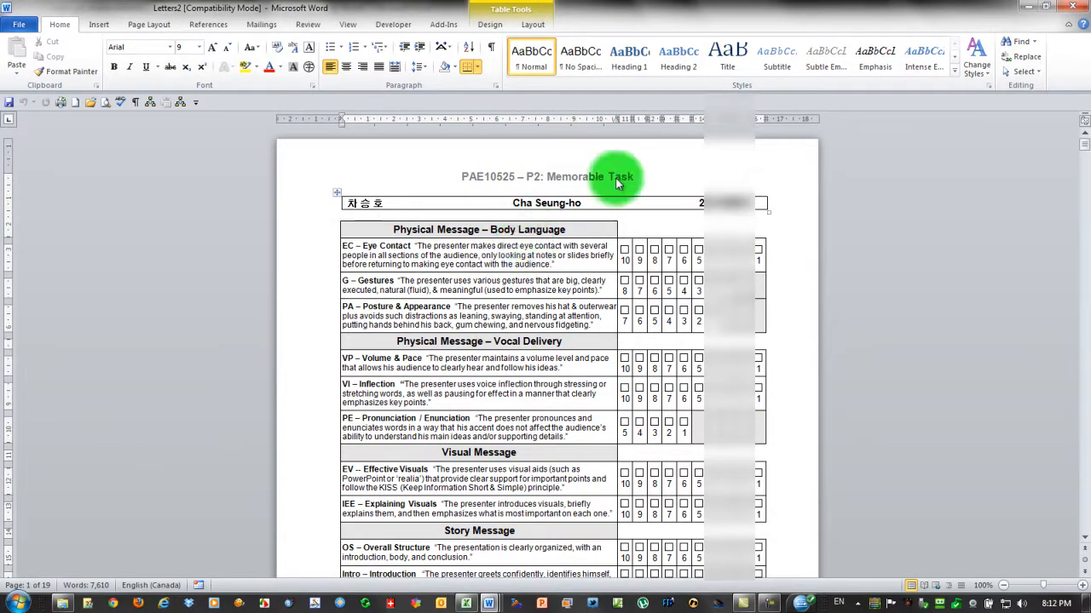
# - Restrict editing of the merged document to filling in forms and start enforcing protection with the password left blank
pyautogui.click(388, 25)
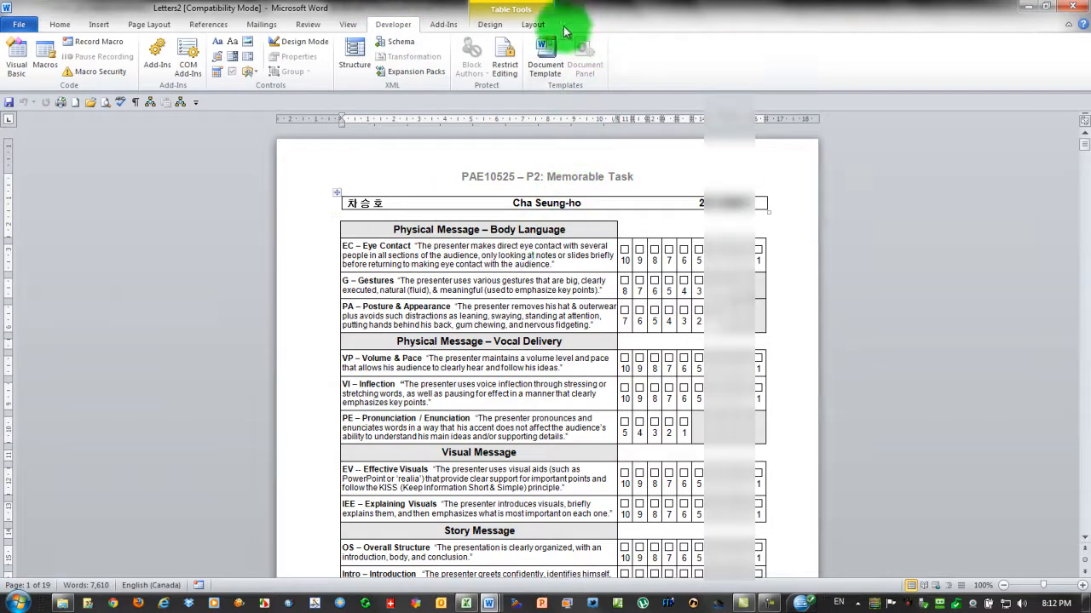
pyautogui.click(505, 60)
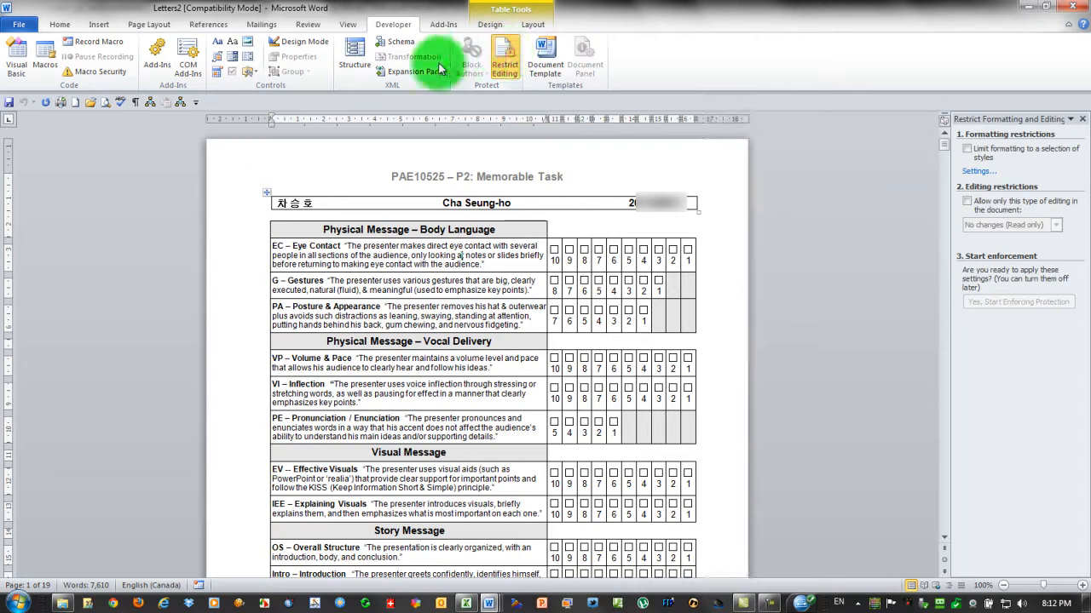
pyautogui.click(968, 207)
pyautogui.click(1055, 225)
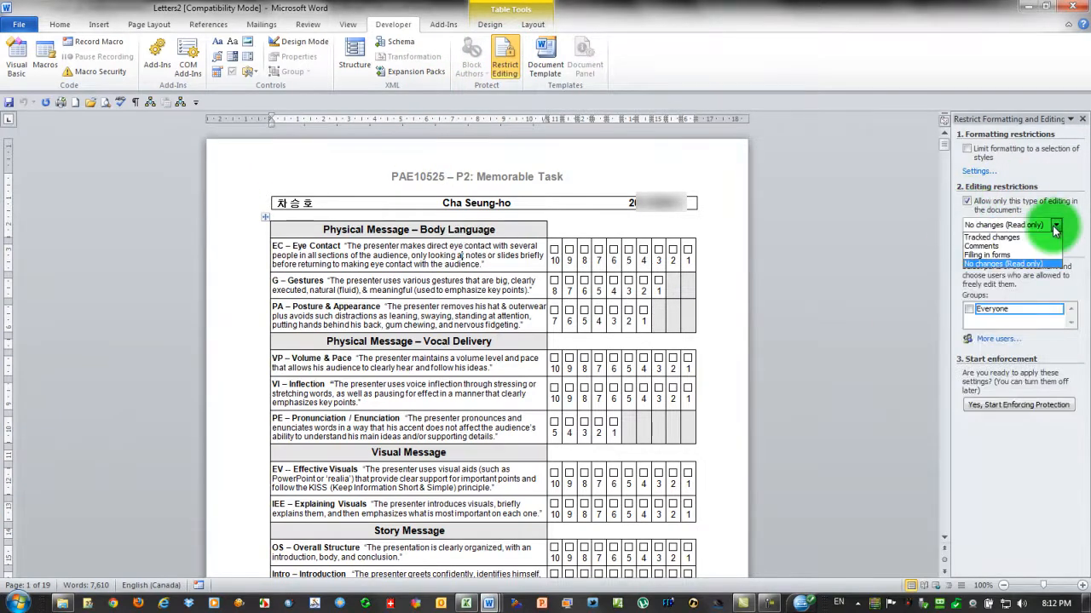
pyautogui.click(988, 256)
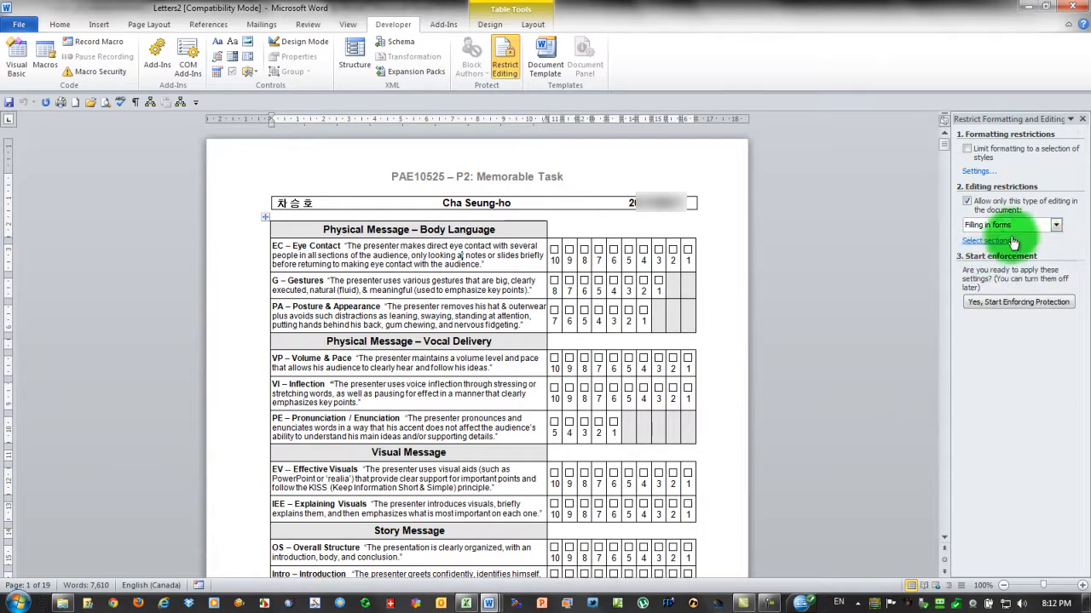
pyautogui.click(1012, 302)
pyautogui.click(854, 228)
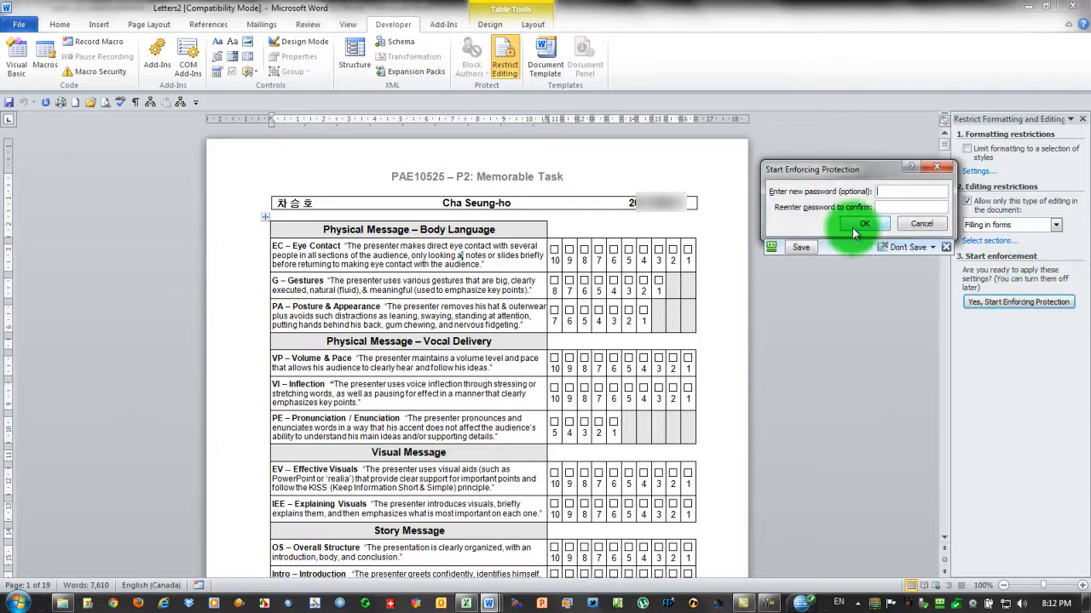
# - Tick the first student's scores: Eye Contact 8, Gestures 6, Posture & Appearance 5, Volume & Pace 8 and Inflection 8
pyautogui.click(583, 249)
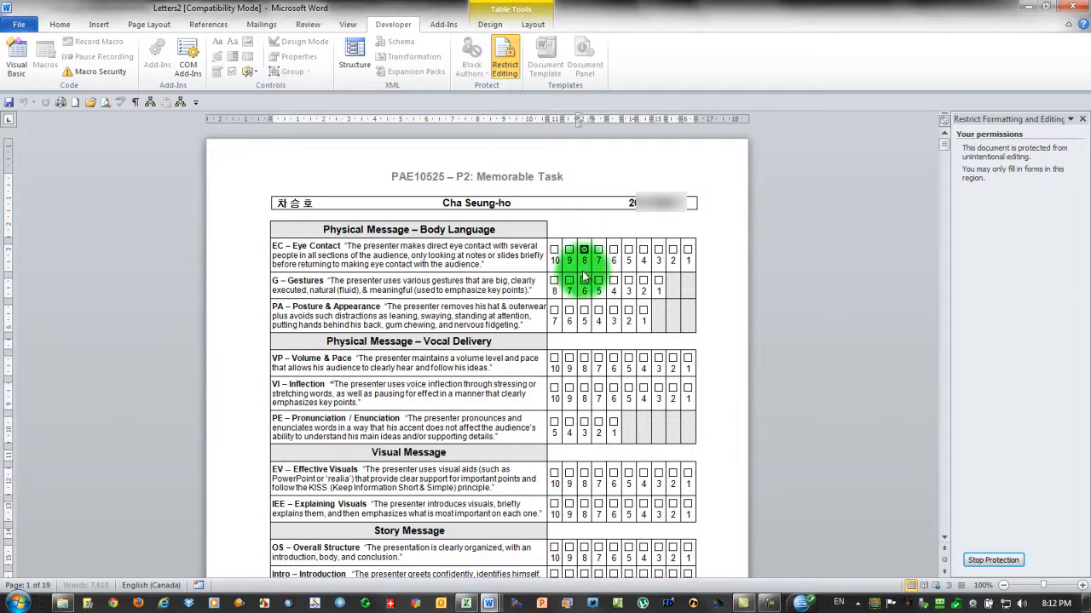
pyautogui.click(586, 322)
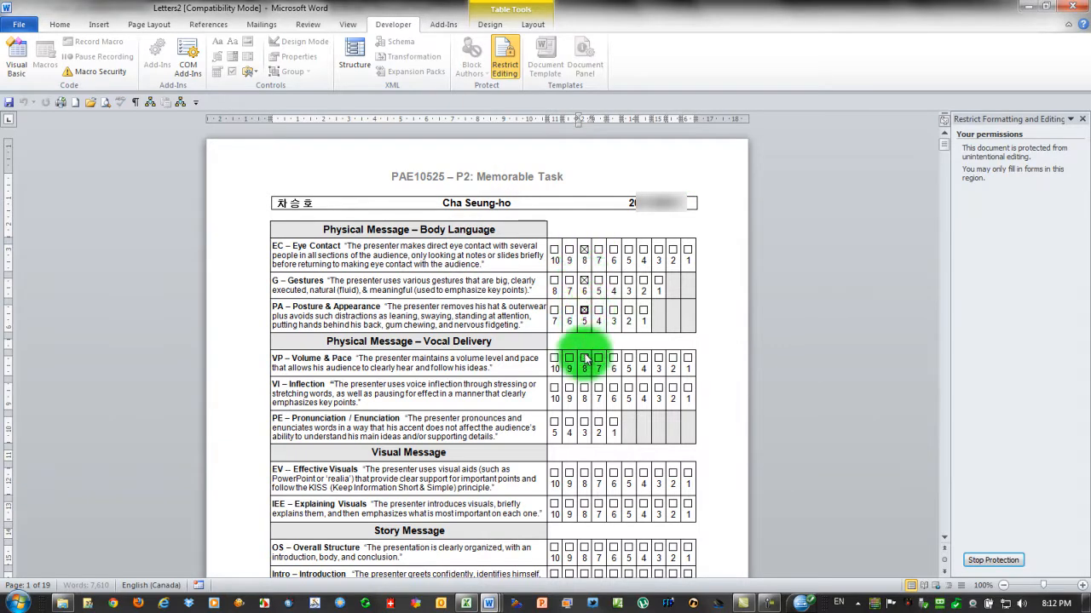
pyautogui.click(583, 388)
# - Stop protecting the document and place the cursor after "Comments:" in the first student's rubric
pyautogui.scroll(-5, 645, 341)
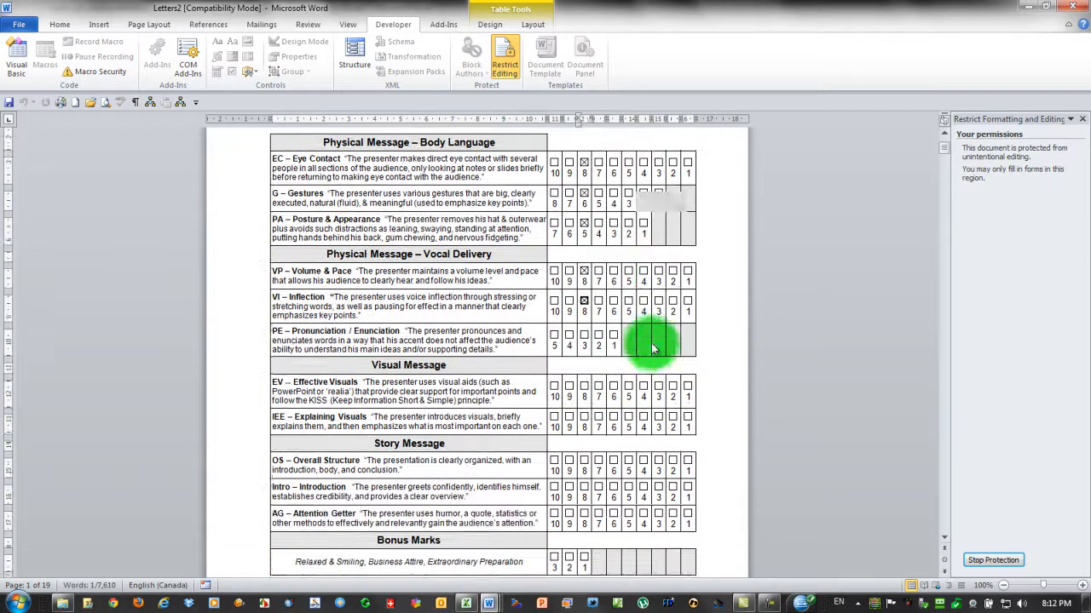
pyautogui.scroll(-3, 649, 343)
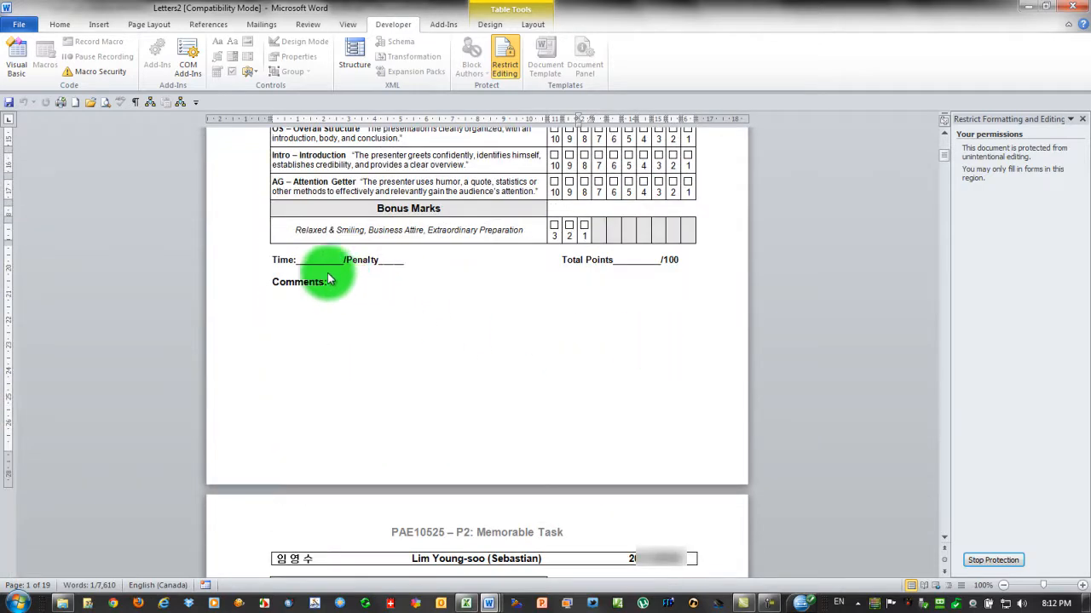
pyautogui.click(993, 560)
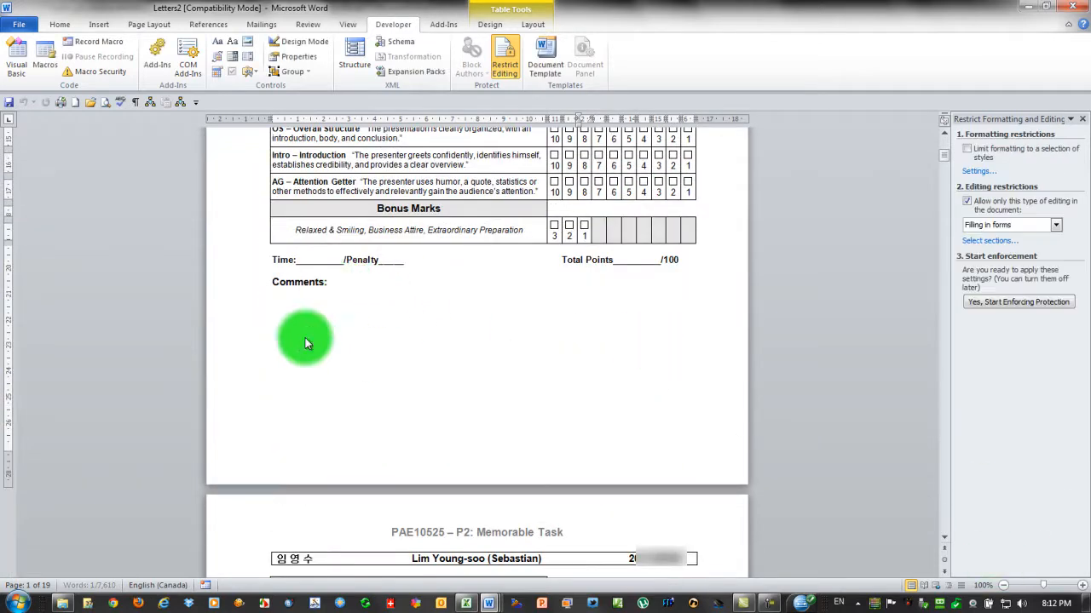
pyautogui.click(345, 283)
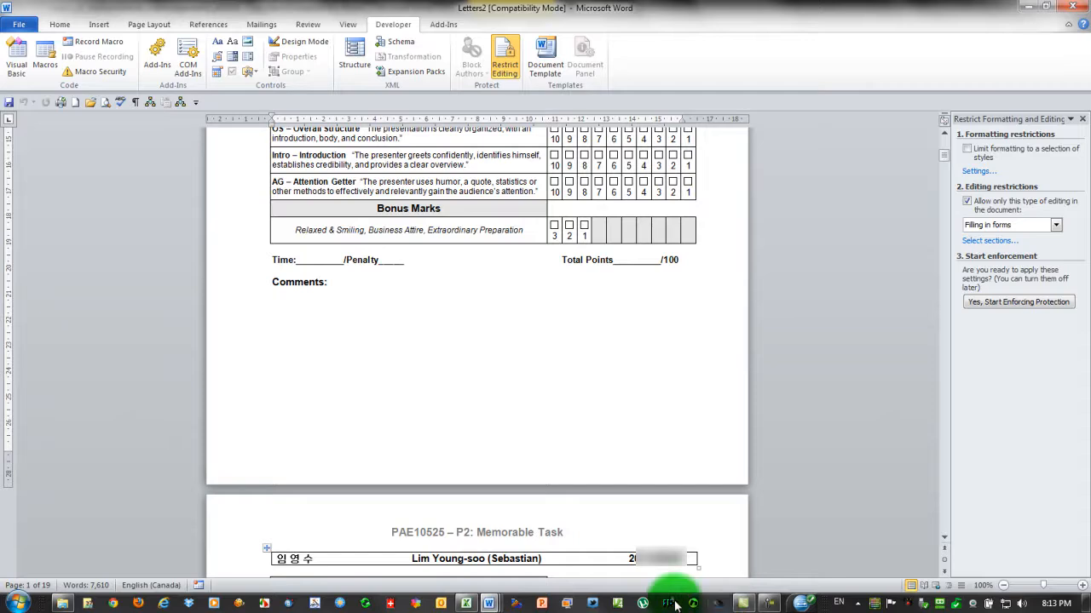
# - Look up the P1 comment abbreviations in Breevy and return to Word to insert the ec1 eye contact comment after "Comments:"
pyautogui.moveTo(742, 605)
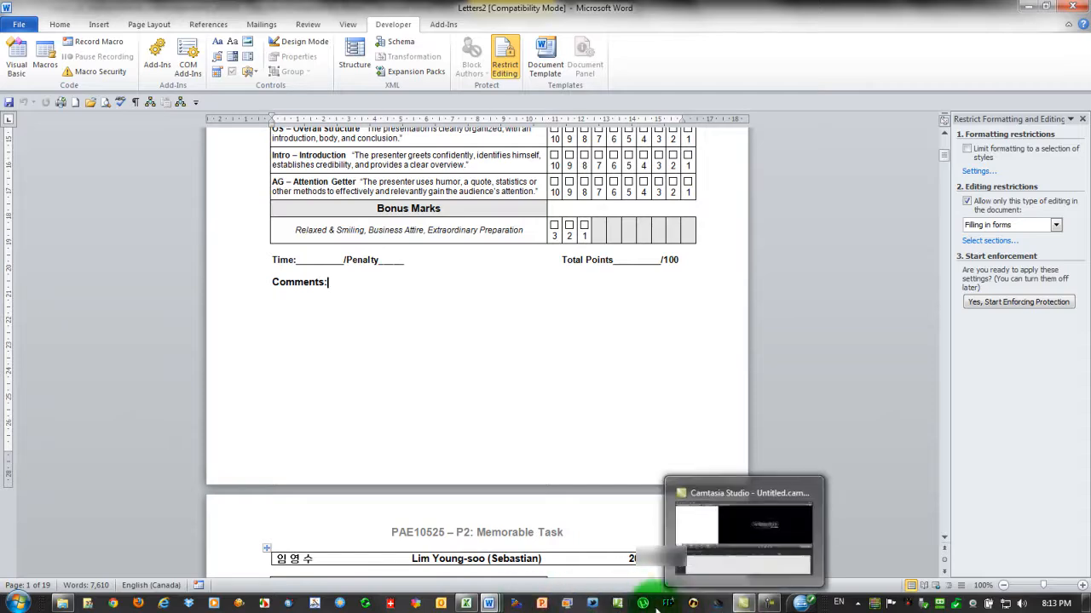
pyautogui.click(517, 604)
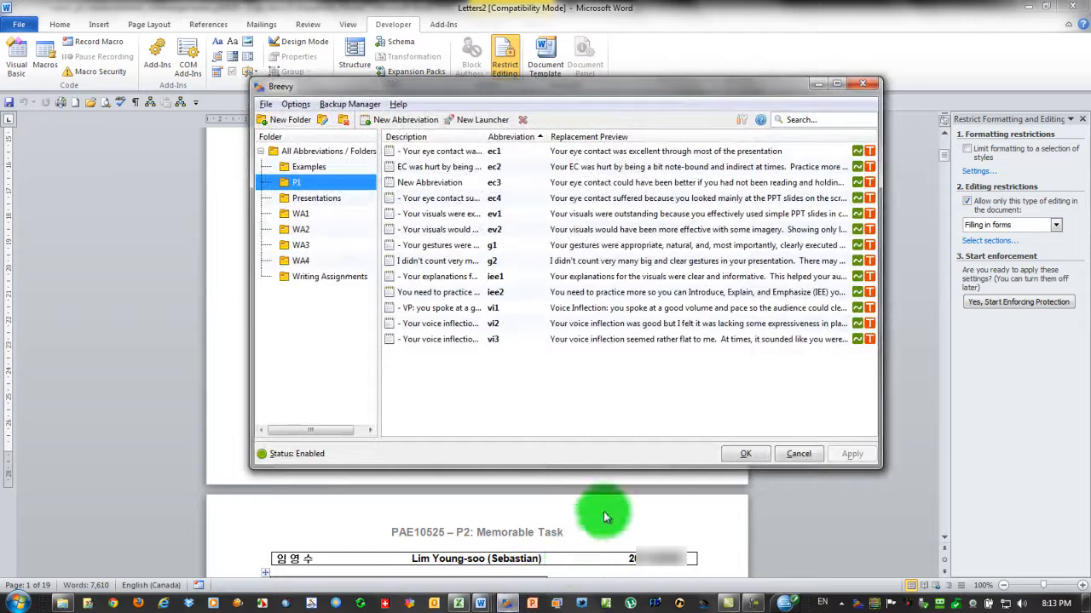
pyautogui.click(743, 454)
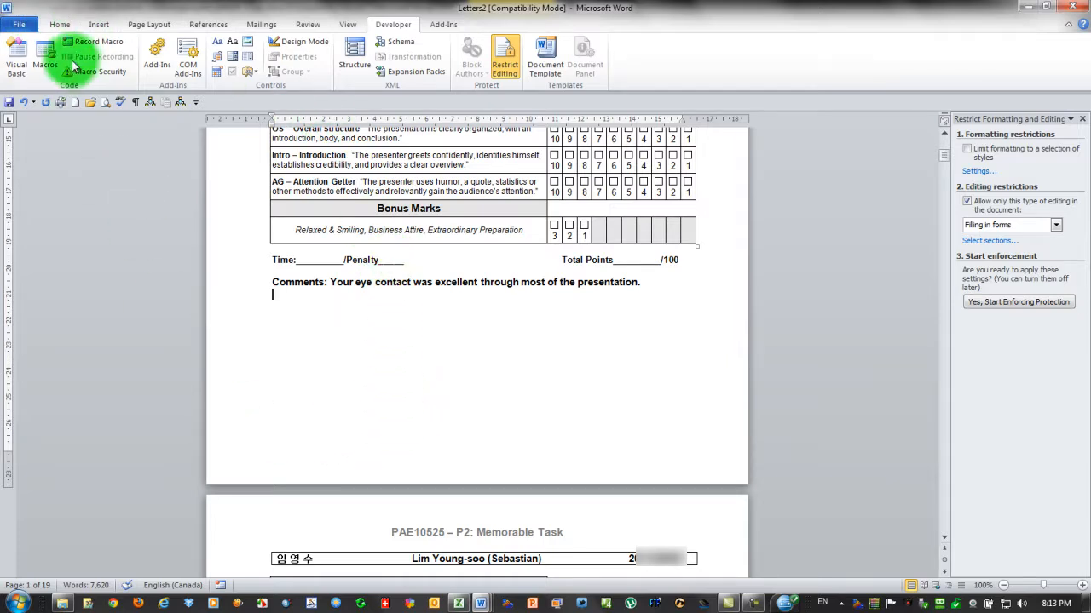
# - Add the iee2 comment about explaining visuals in non-bold text on the next line, and reword its ending to "most effectively"
pyautogui.click(61, 26)
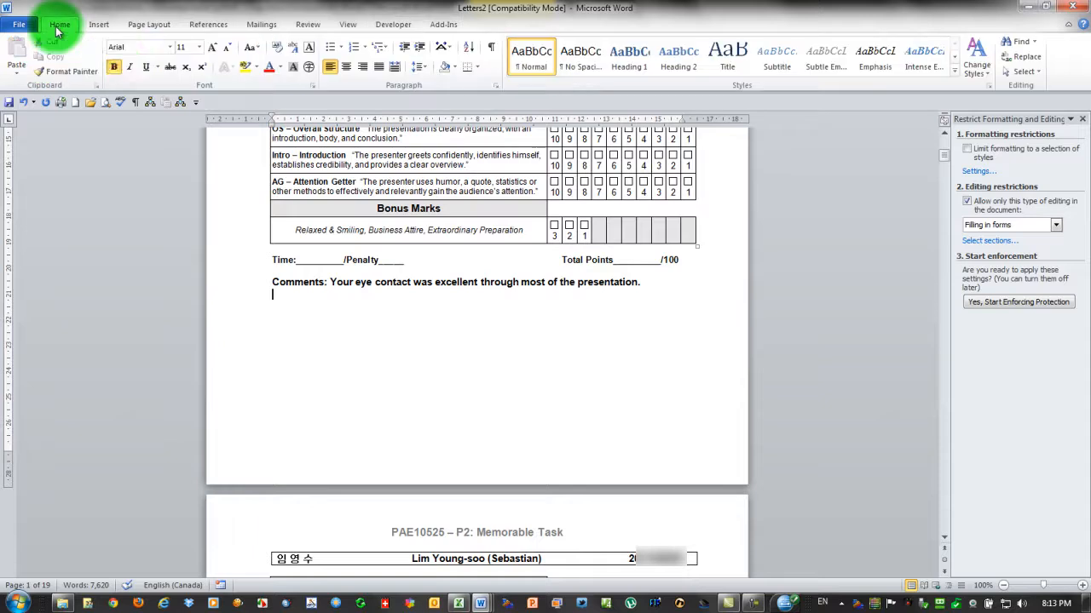
pyautogui.click(114, 67)
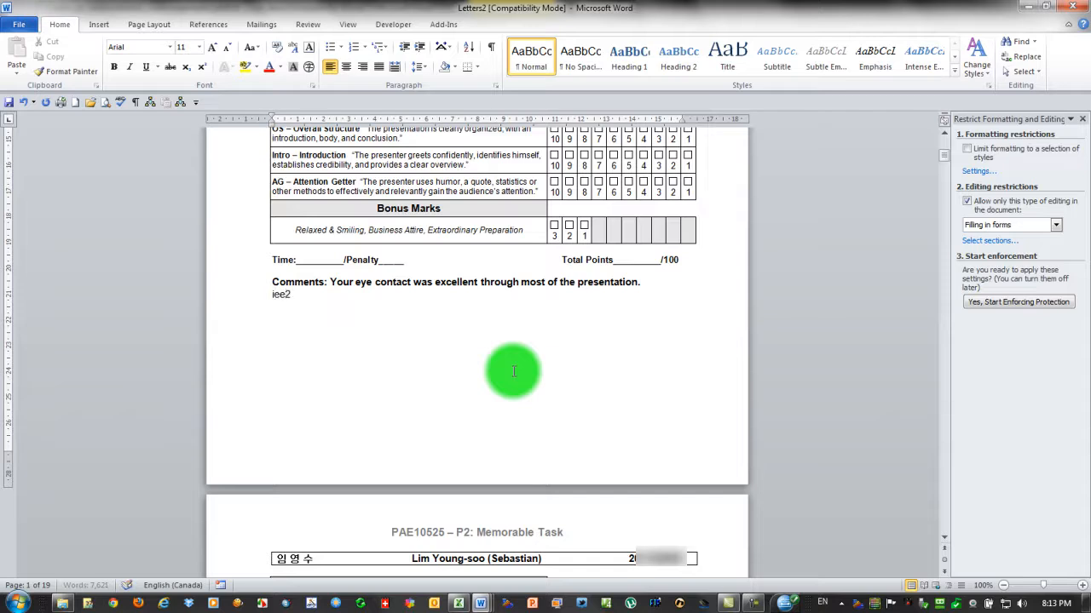
pyautogui.write('ctice more so you can Introduce, Explain, and Emphasize (IEE) your visuals more effectively.')
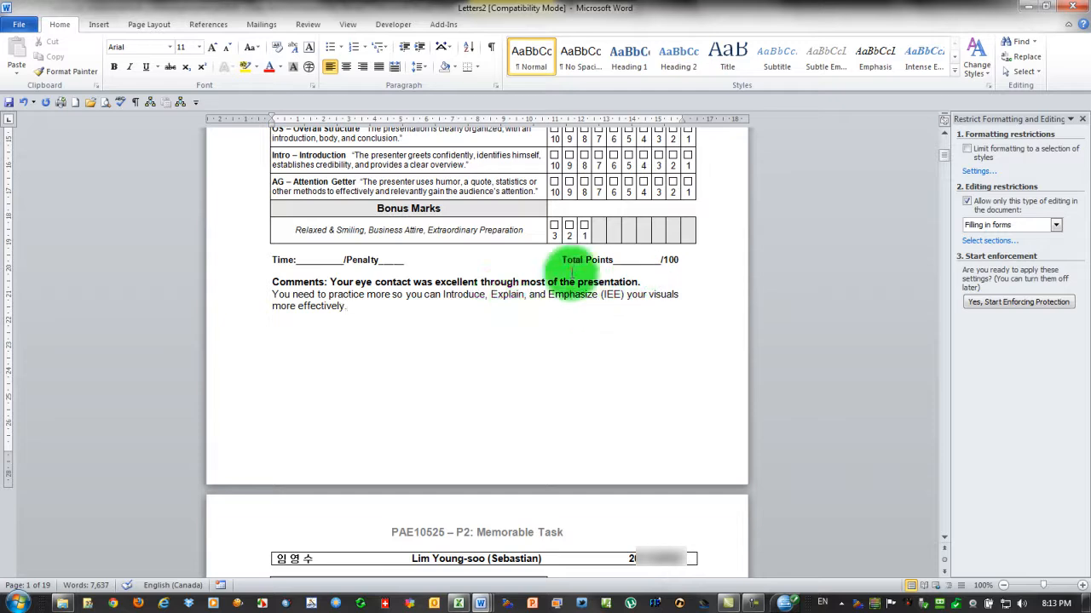
pyautogui.doubleClick(283, 305)
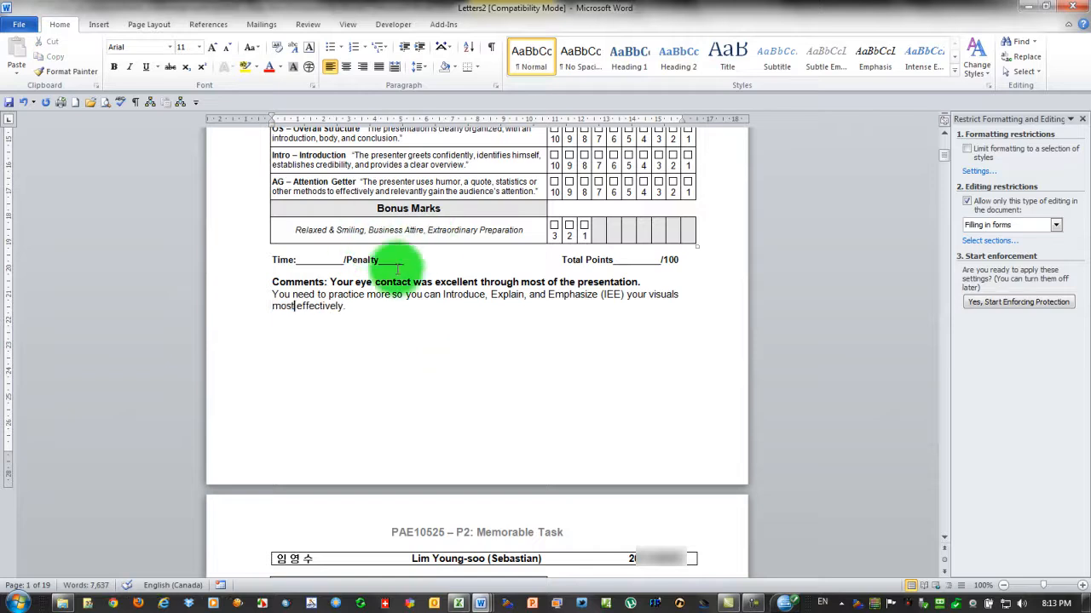
pyautogui.click(452, 328)
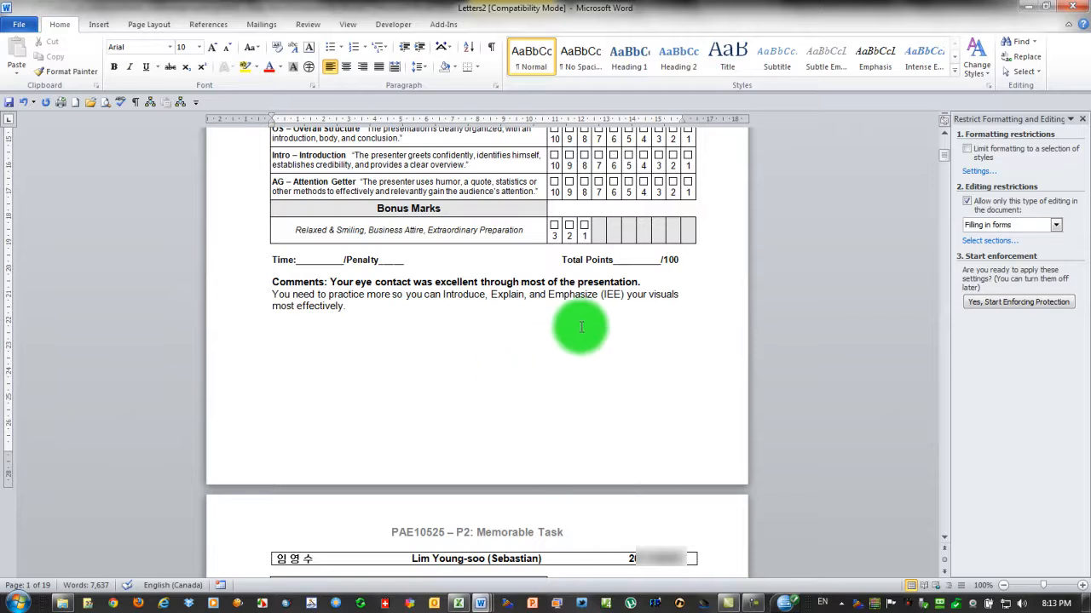
# - Review the first student's ticked scores and comments, and the start of the next student's rubric
pyautogui.scroll(-4, 564, 362)
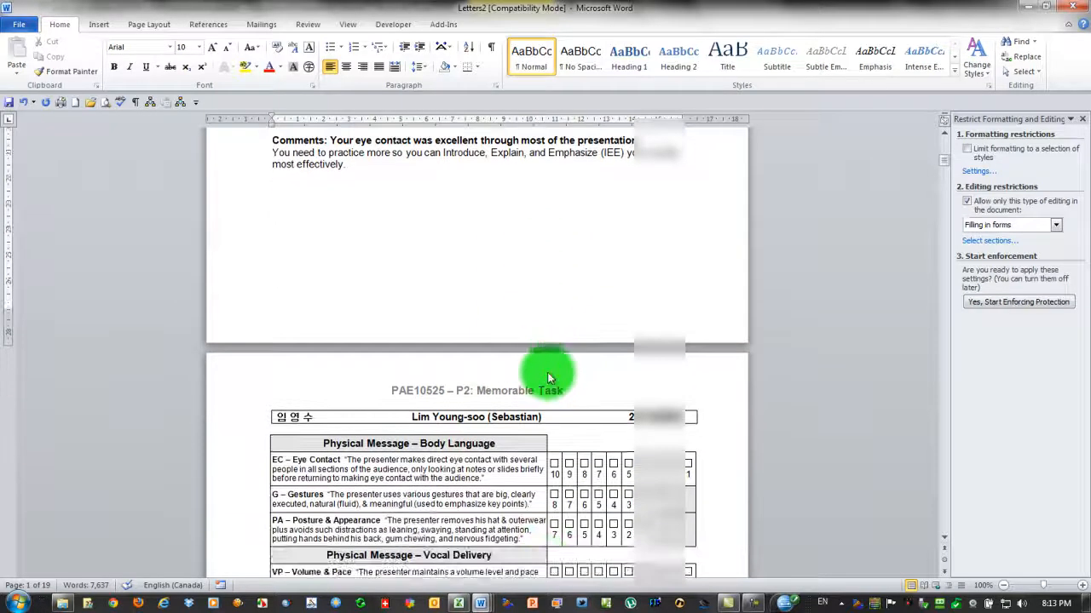
pyautogui.scroll(2, 555, 358)
pyautogui.scroll(10, 553, 411)
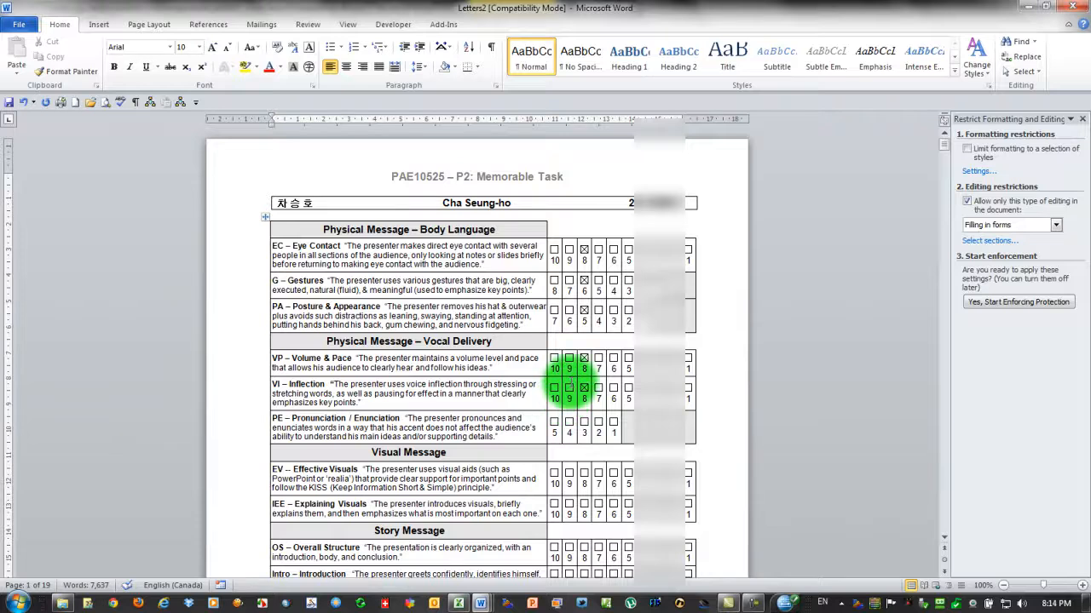
pyautogui.scroll(-8, 568, 379)
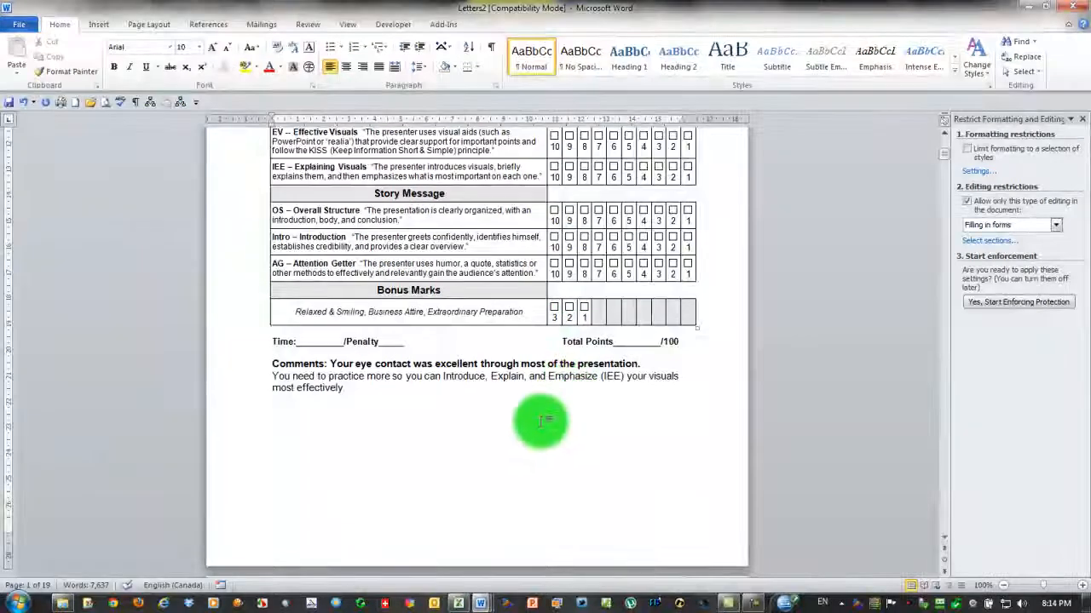